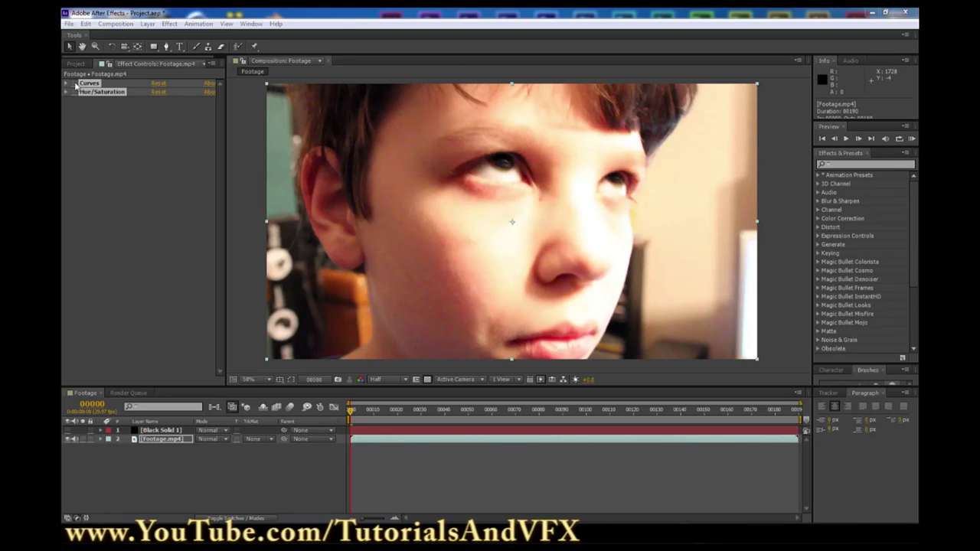
- Compare the footage with and without its Curves and Hue/Saturation effects, and scrub through the ungraded clip
click(75, 91)
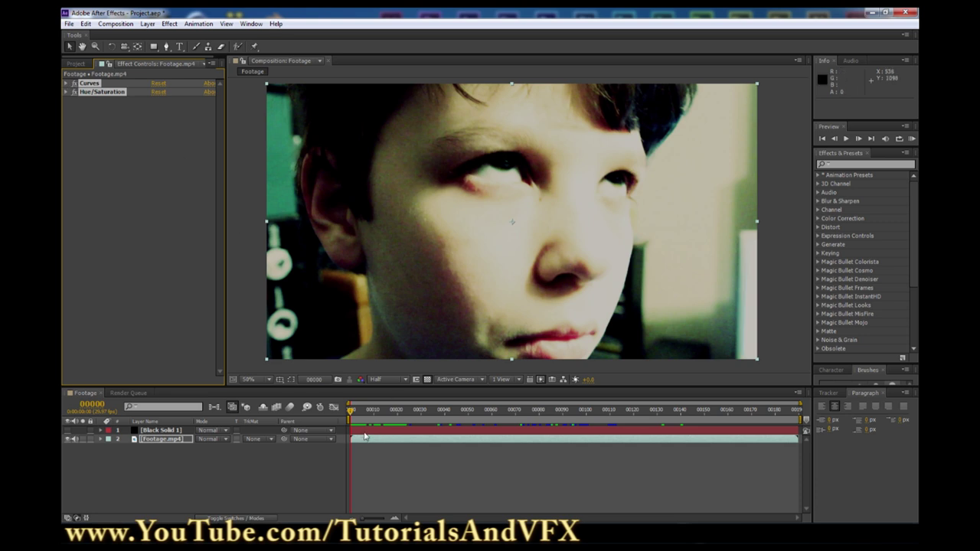
click(99, 206)
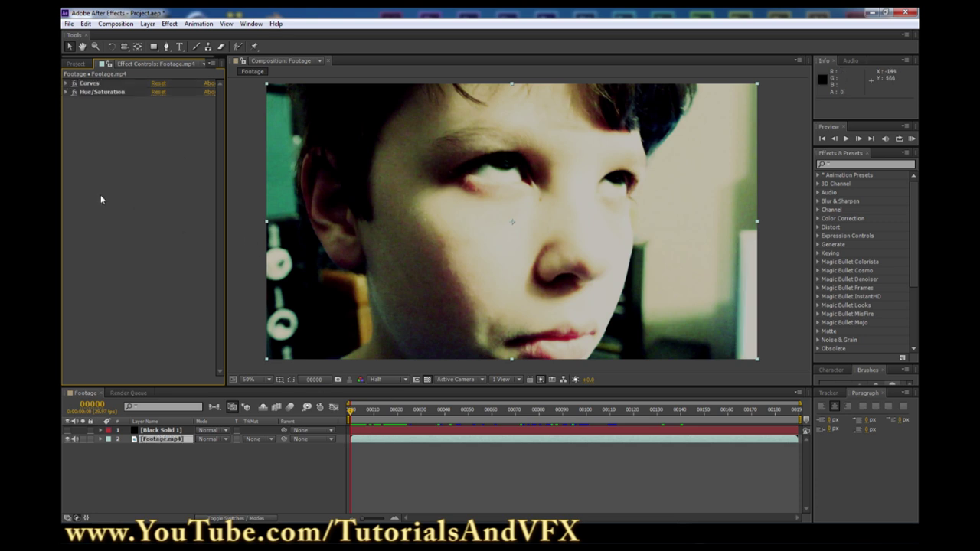
mouse_move(351, 410)
mouse_down()
mouse_move(394, 421)
mouse_move(336, 421)
mouse_up()
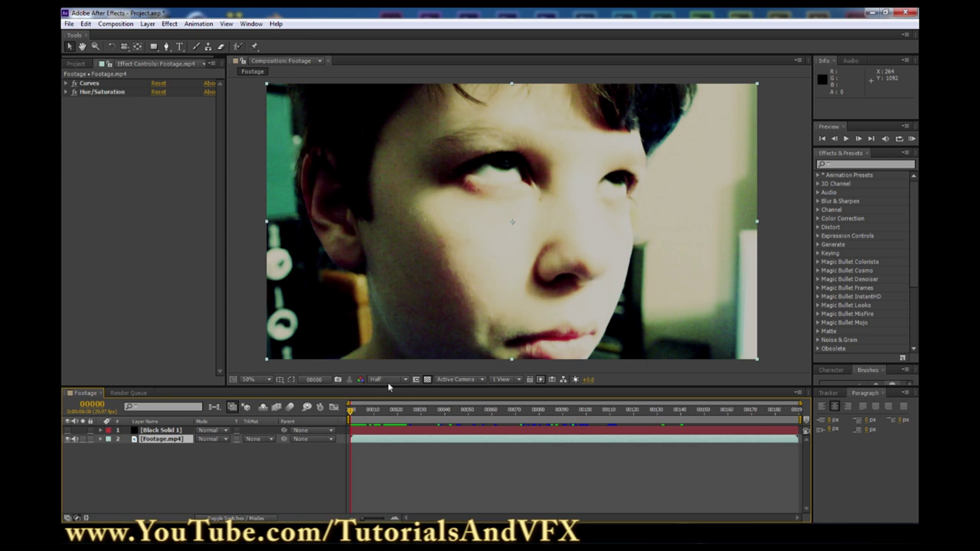
click(74, 83)
click(74, 92)
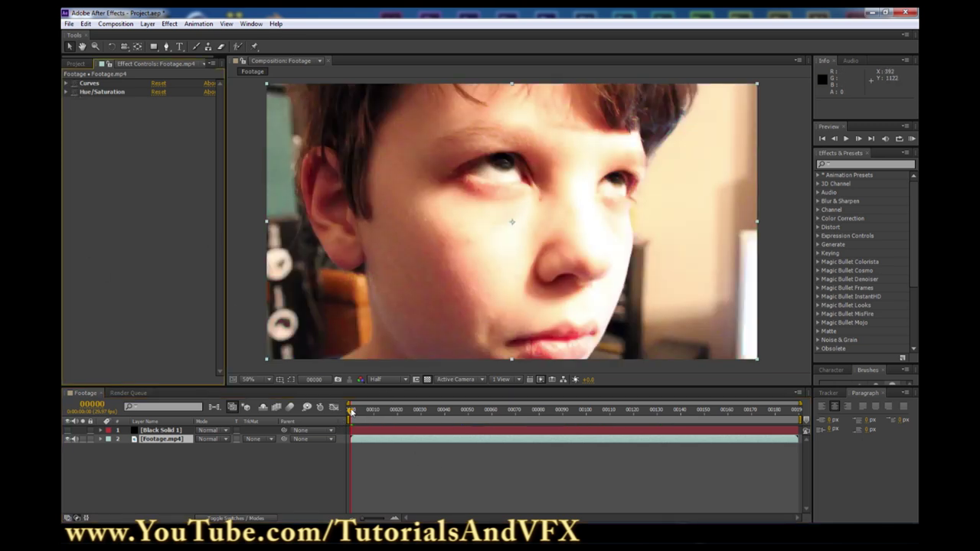
drag(350, 410, 460, 420)
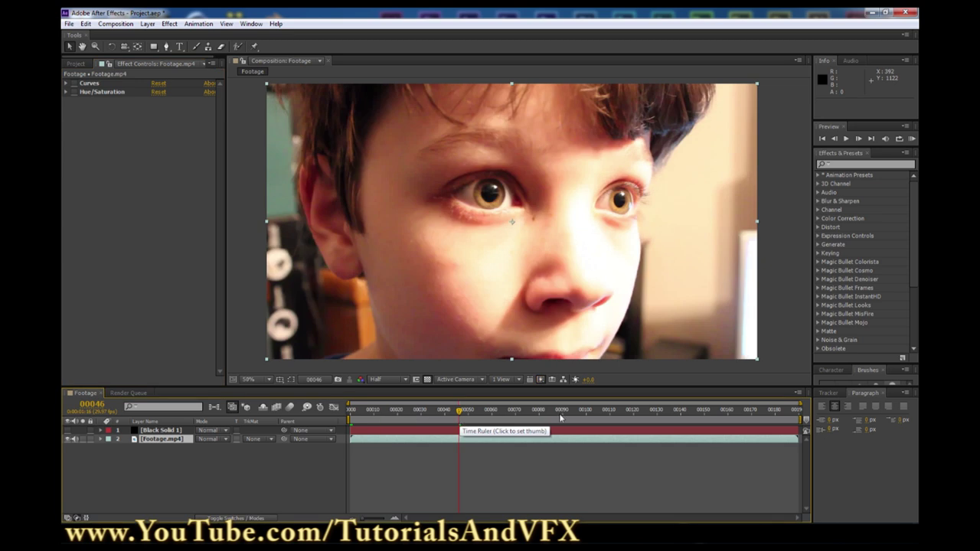
drag(461, 414, 423, 427)
- Close the current project and start a new, empty one
click(69, 23)
mouse_move(81, 37)
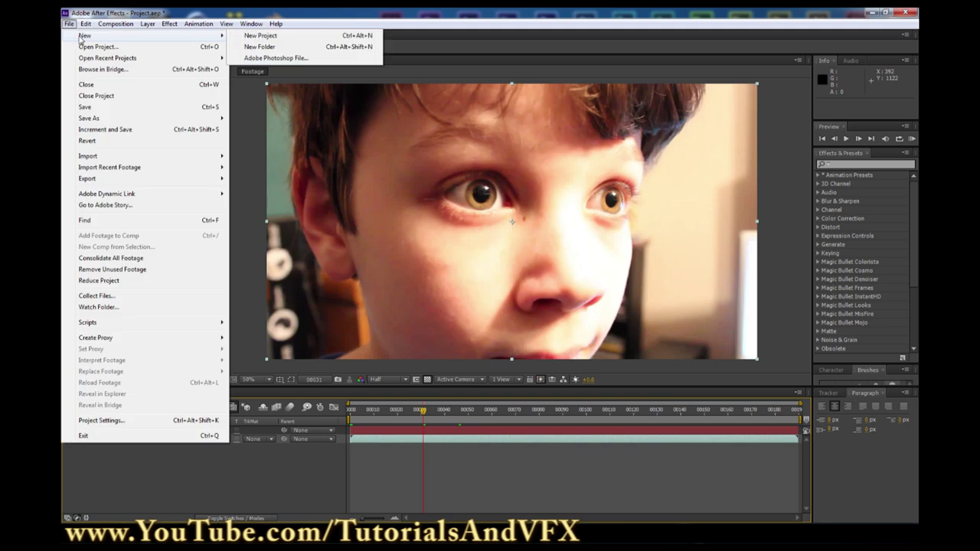
click(260, 36)
click(498, 283)
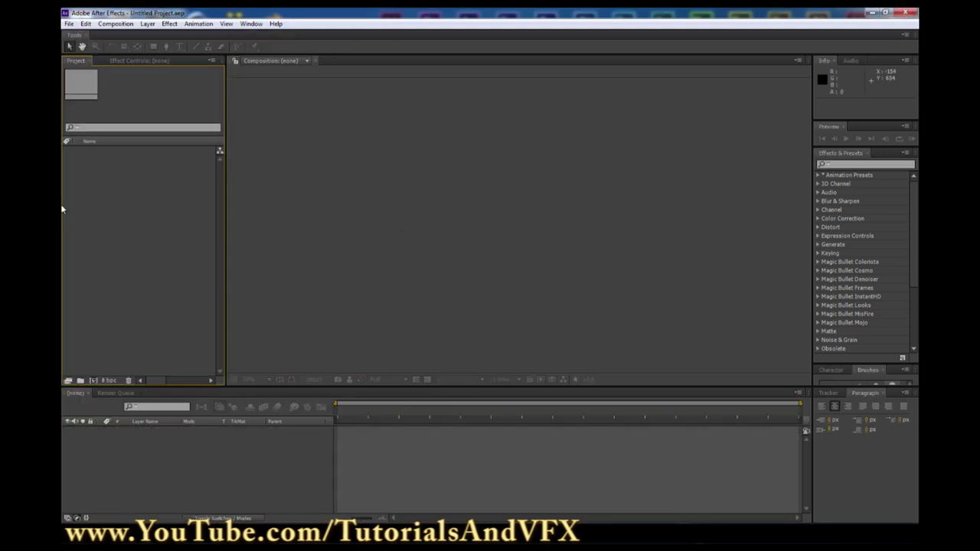
- Import Footage.mp4 from the Project Files folder into the project
right_click(97, 313)
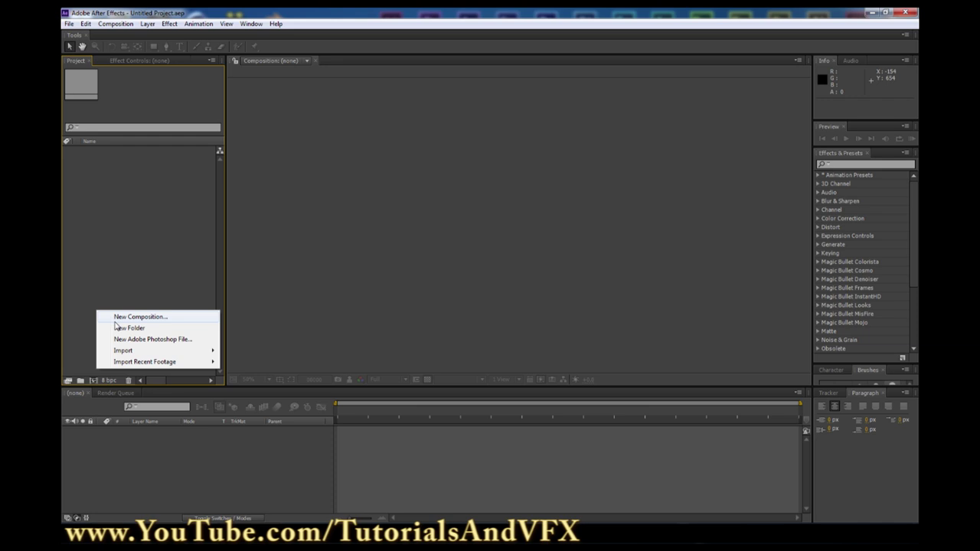
mouse_move(153, 351)
click(250, 351)
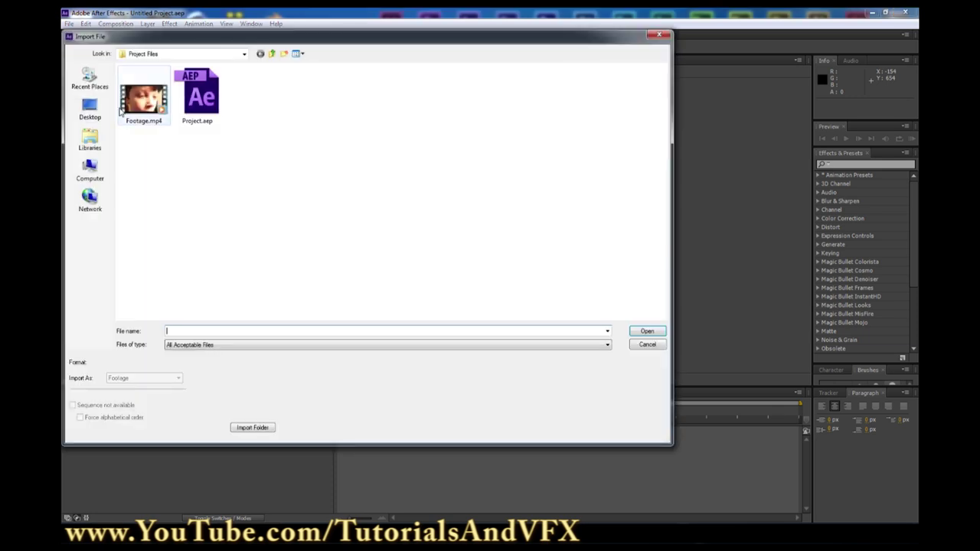
click(143, 96)
click(647, 331)
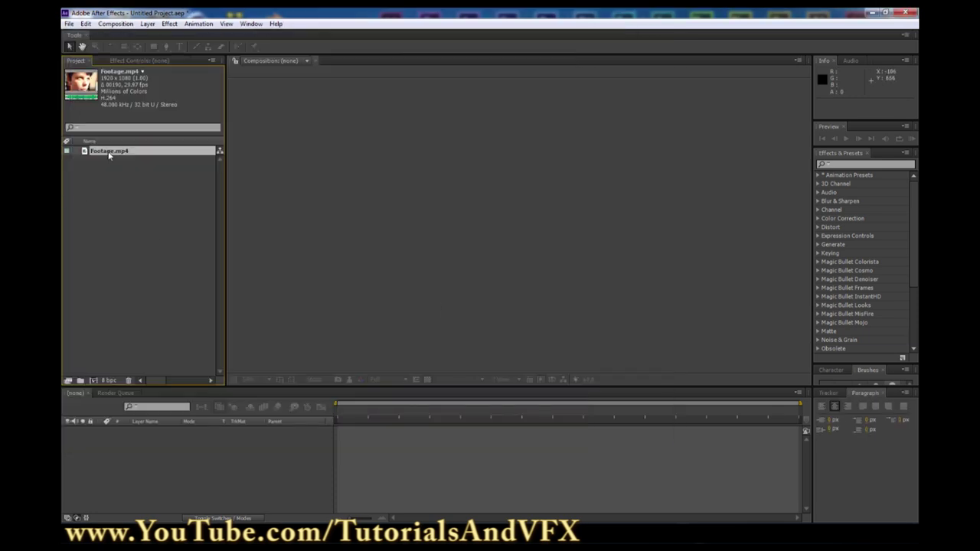
- Create a composition from Footage.mp4, scrub through it to frame 139 and return to the first frame
drag(109, 153, 134, 455)
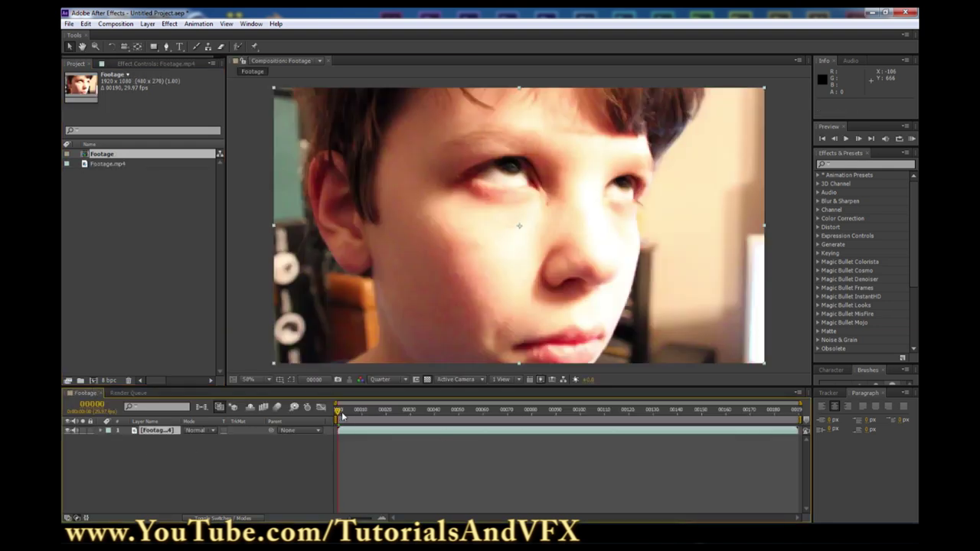
drag(342, 414, 675, 420)
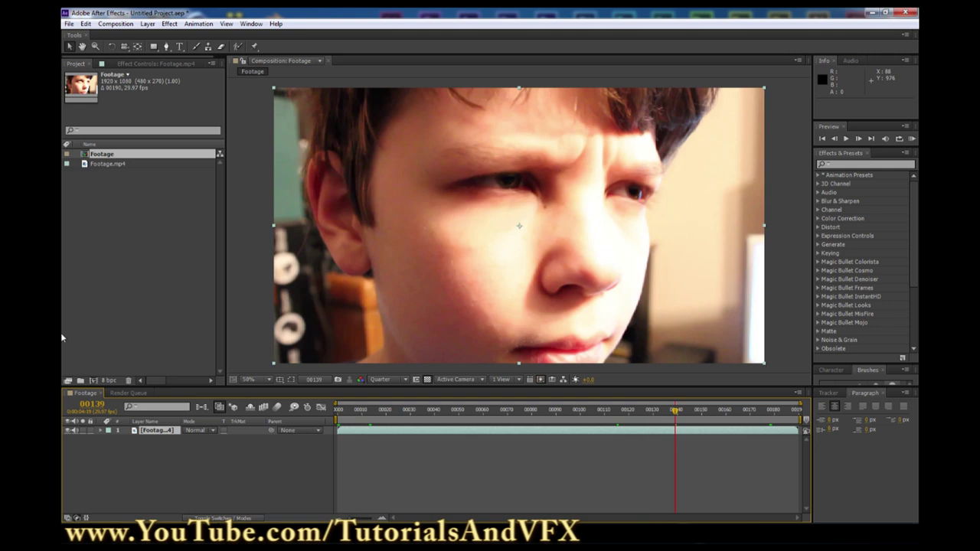
key(Home)
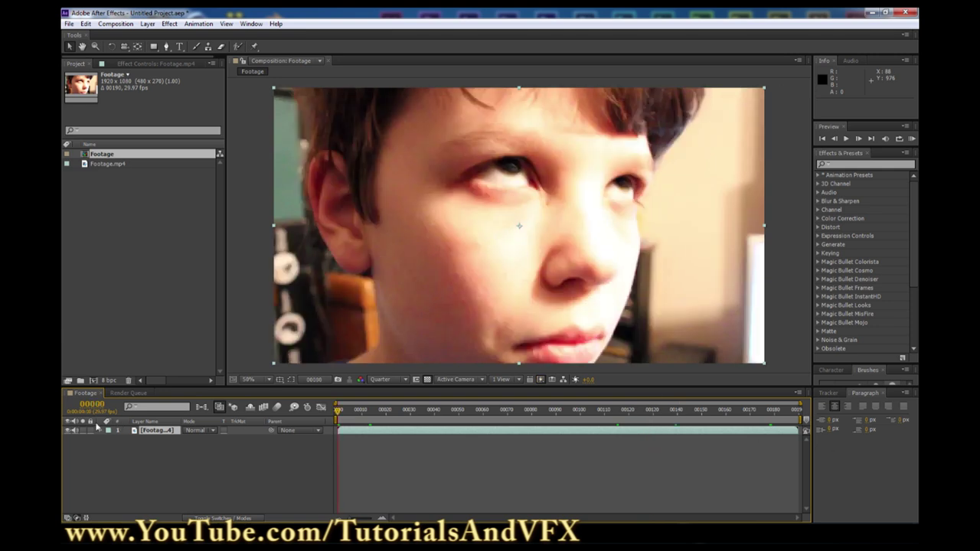
- Find the Curves color correction effect and apply it to the footage layer
click(825, 164)
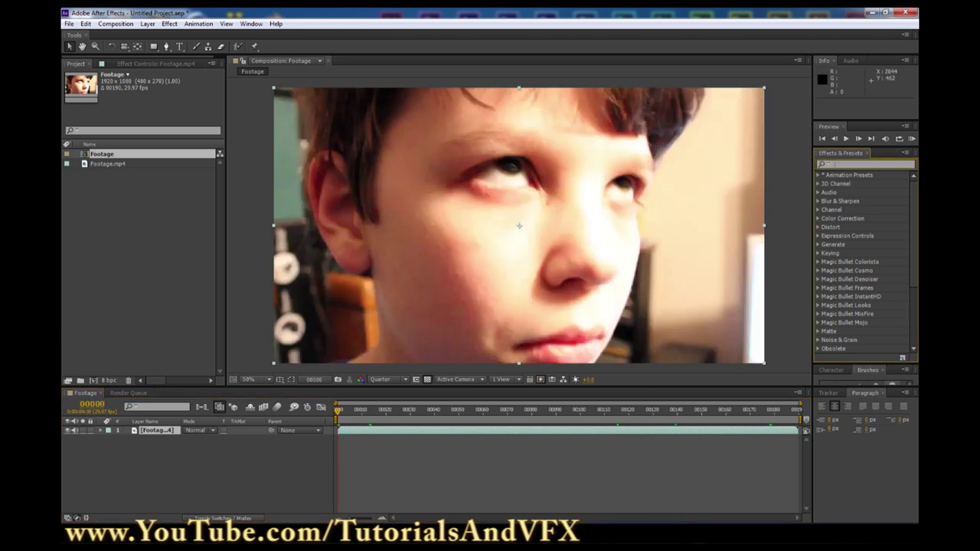
text(curves)
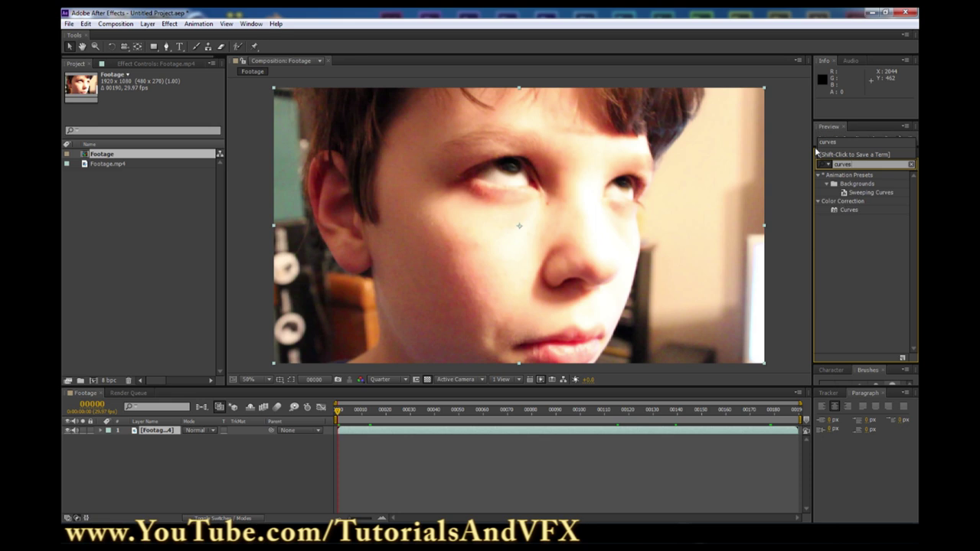
click(867, 244)
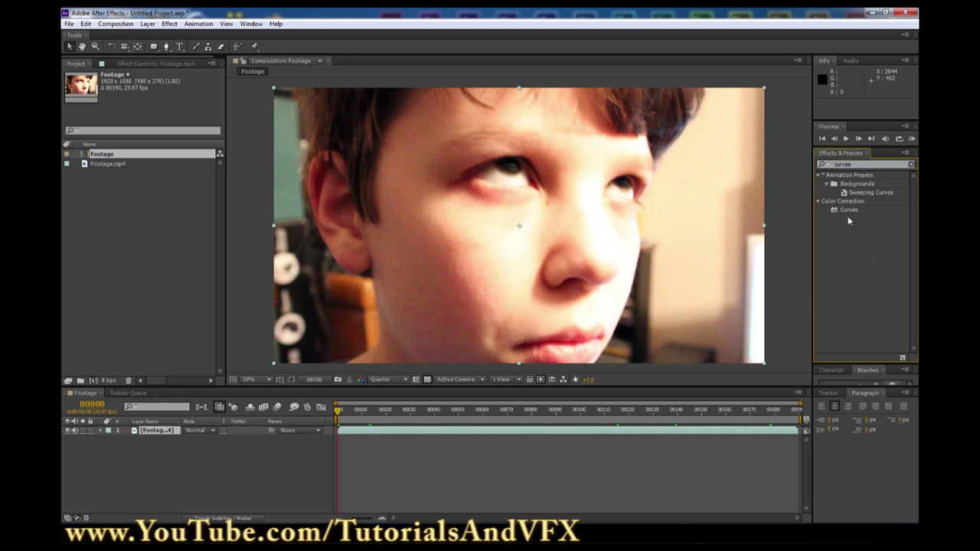
drag(848, 211, 648, 235)
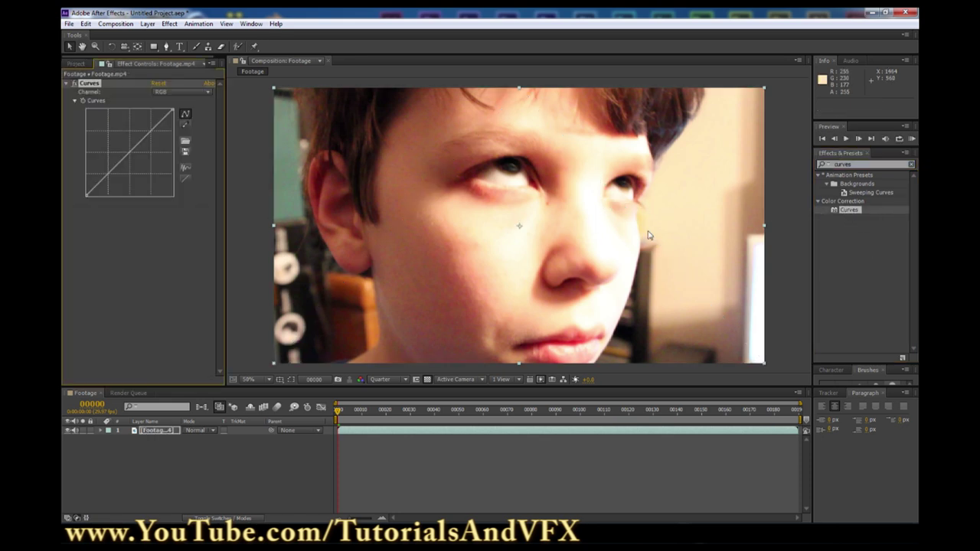
click(77, 277)
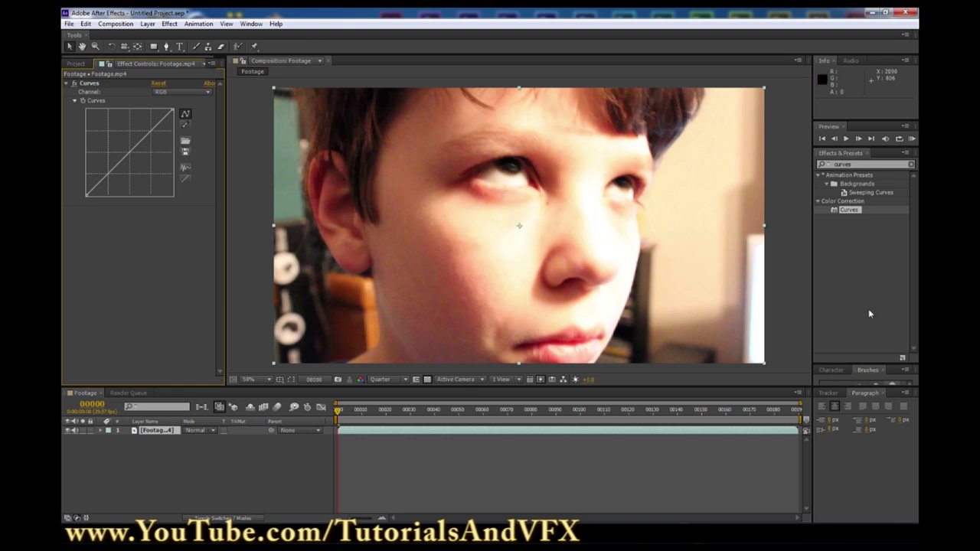
- Check how to show the Effects & Presets panel and where Curves is listed among the Color Correction effects
key(ctrl+5)
key(ctrl+5)
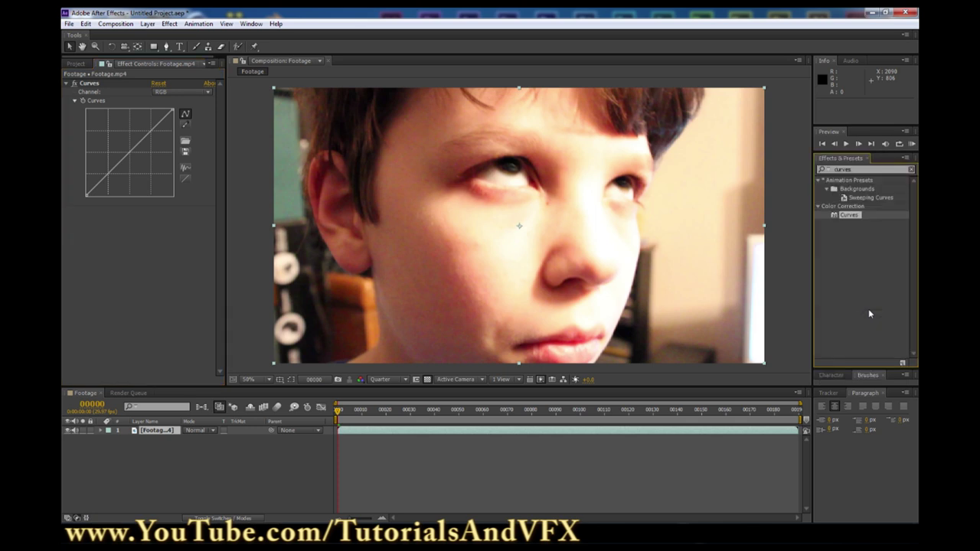
click(251, 24)
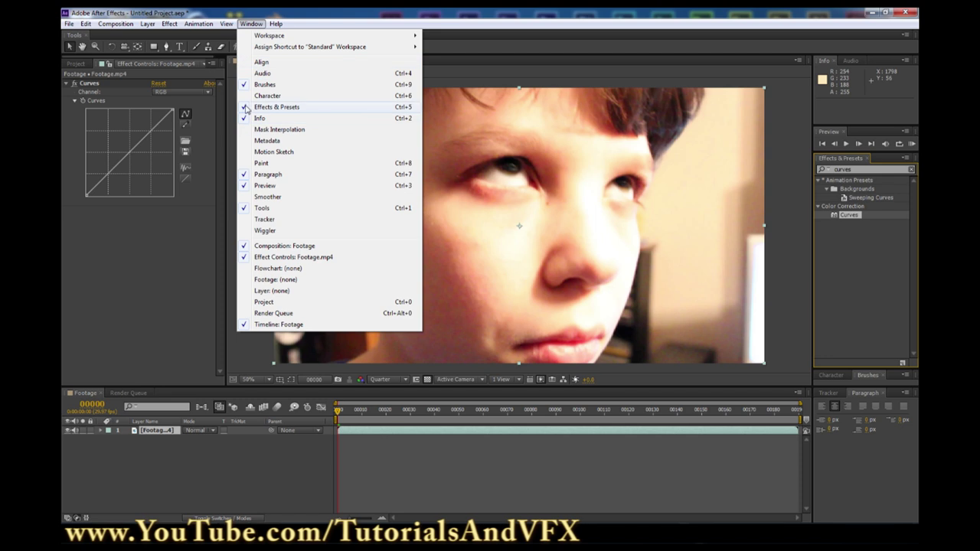
click(214, 234)
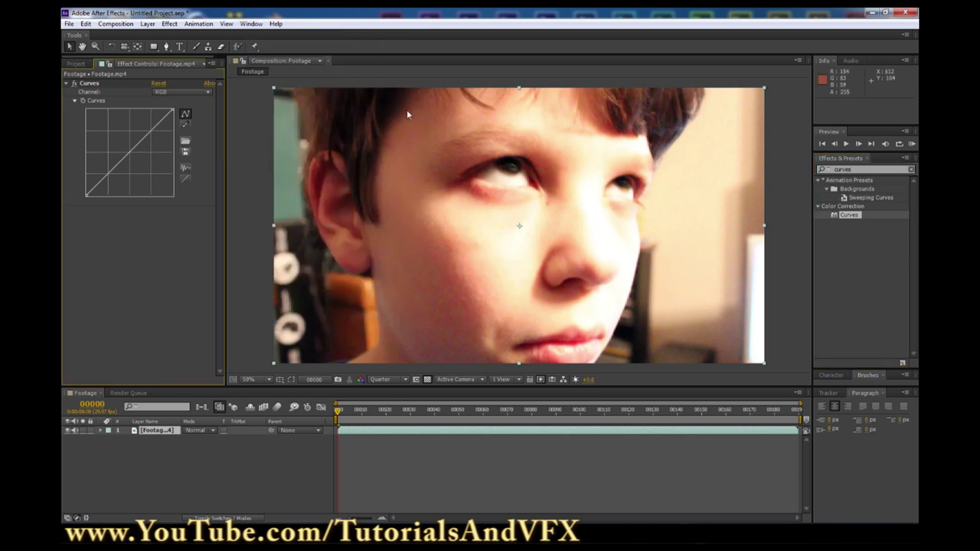
click(168, 24)
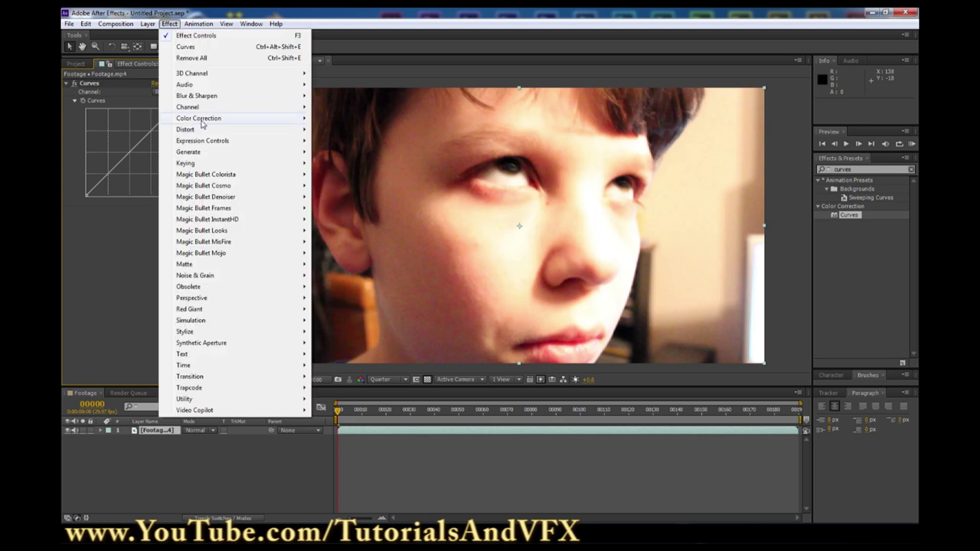
mouse_move(284, 124)
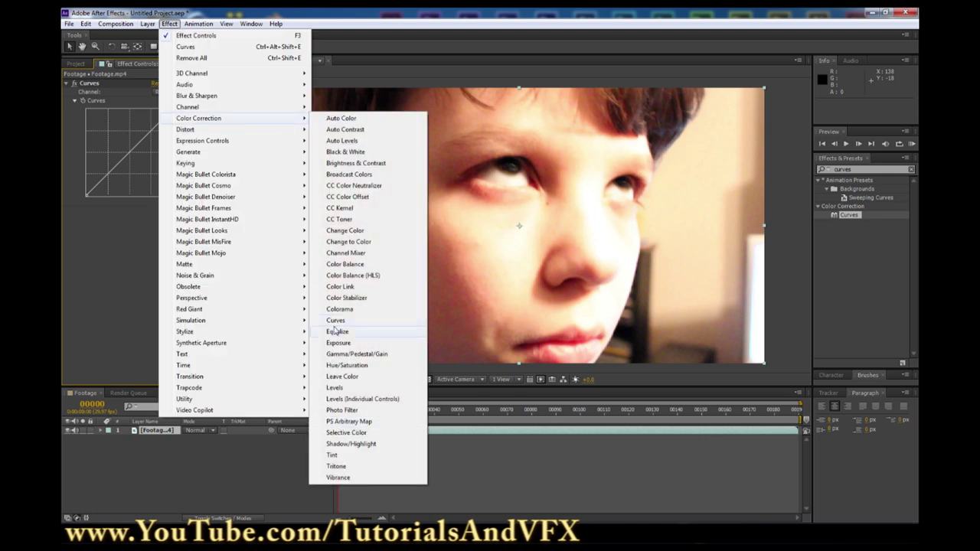
click(262, 491)
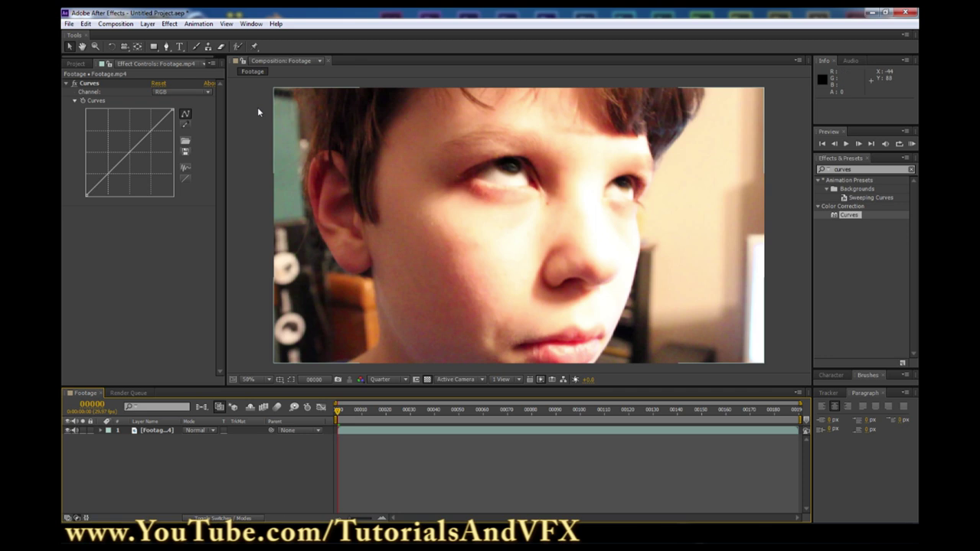
- Shape the RGB curve into an S: lower the white point slightly, move the black point inward, lift the highlights and darken the shadows
click(94, 85)
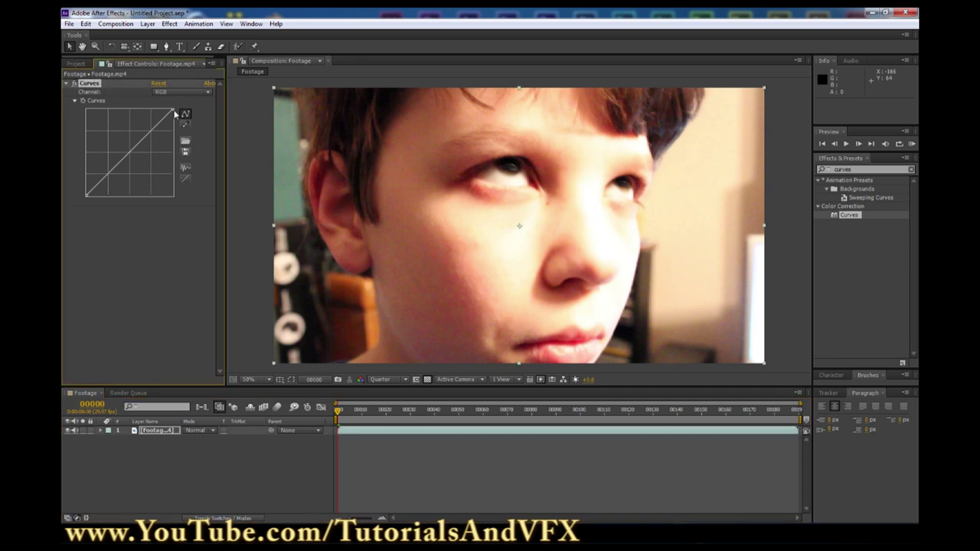
drag(173, 110, 176, 119)
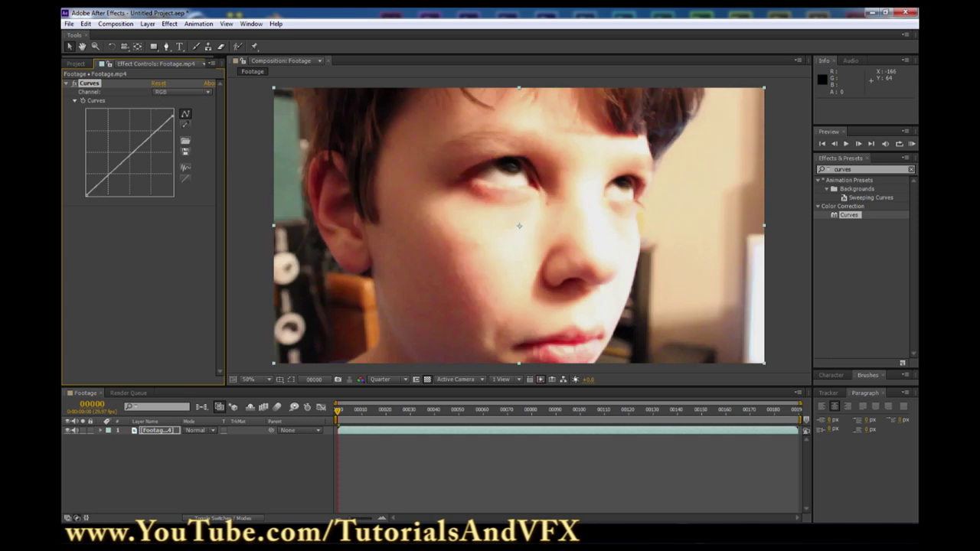
mouse_move(132, 154)
mouse_down()
mouse_move(126, 128)
mouse_move(135, 154)
mouse_up()
key(ctrl+z)
key(ctrl+z)
drag(87, 195, 95, 195)
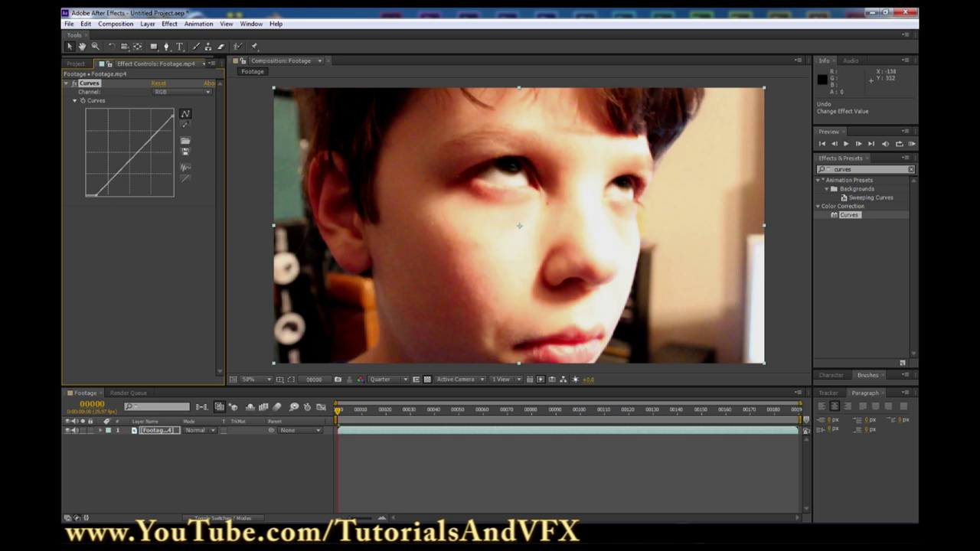
drag(155, 132, 156, 131)
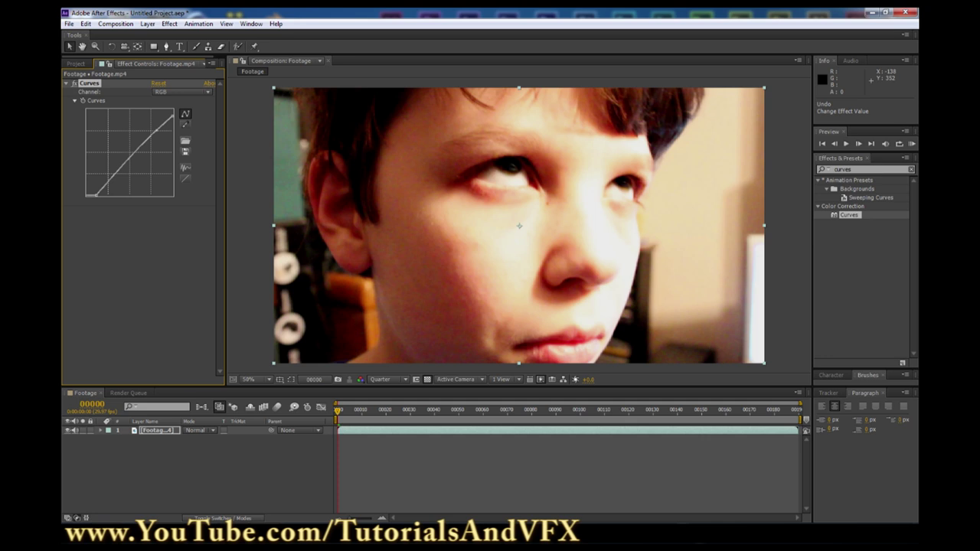
drag(114, 176, 120, 179)
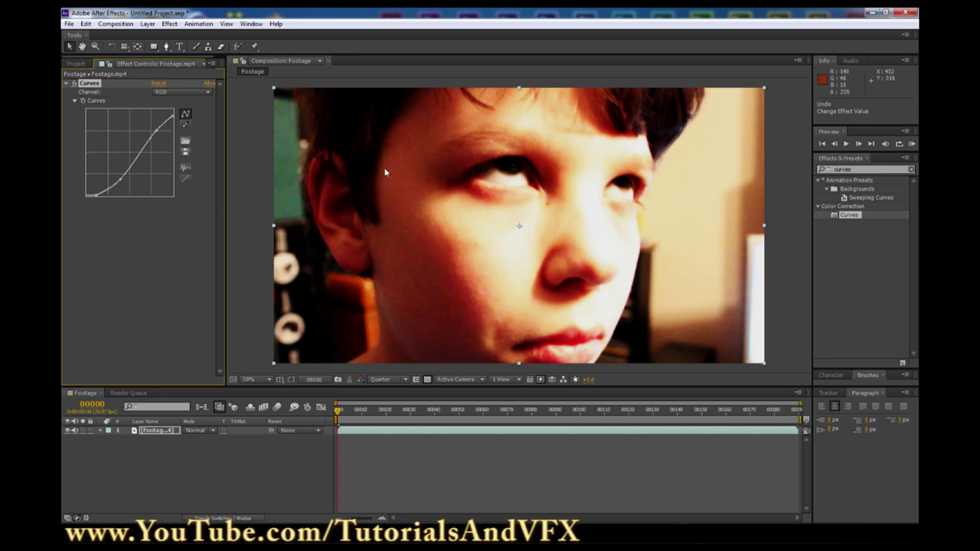
- On the Red channel curve, lower the white point, pull the midtones down and move the black point inward
click(191, 92)
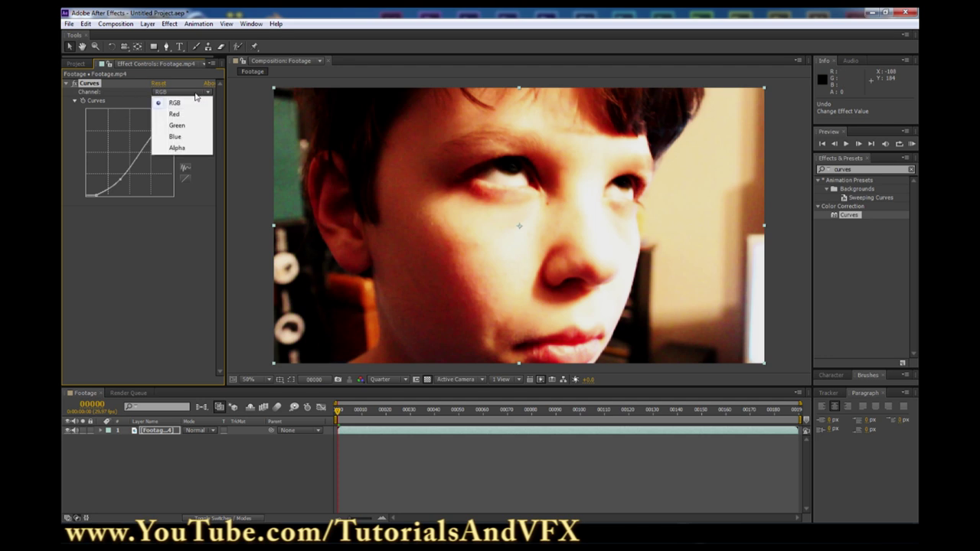
click(174, 115)
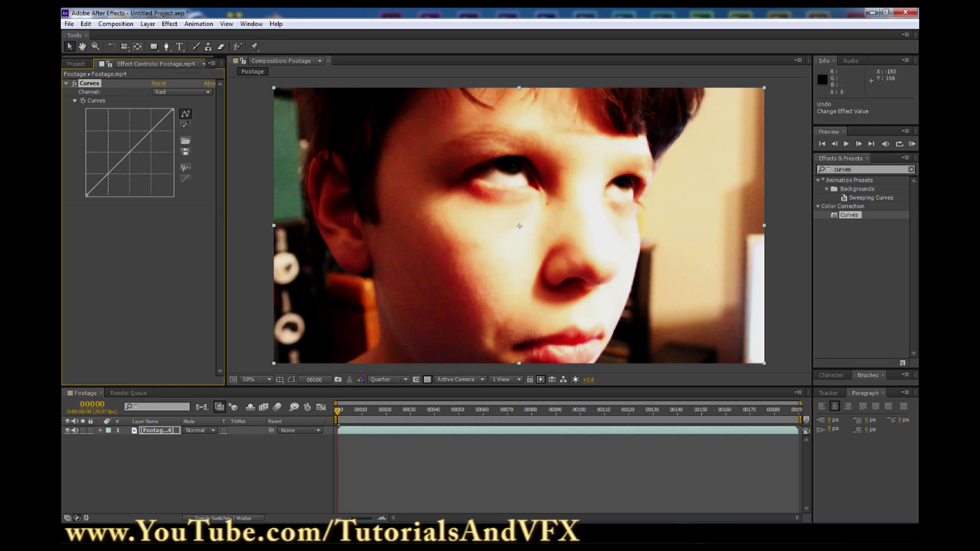
drag(173, 110, 173, 120)
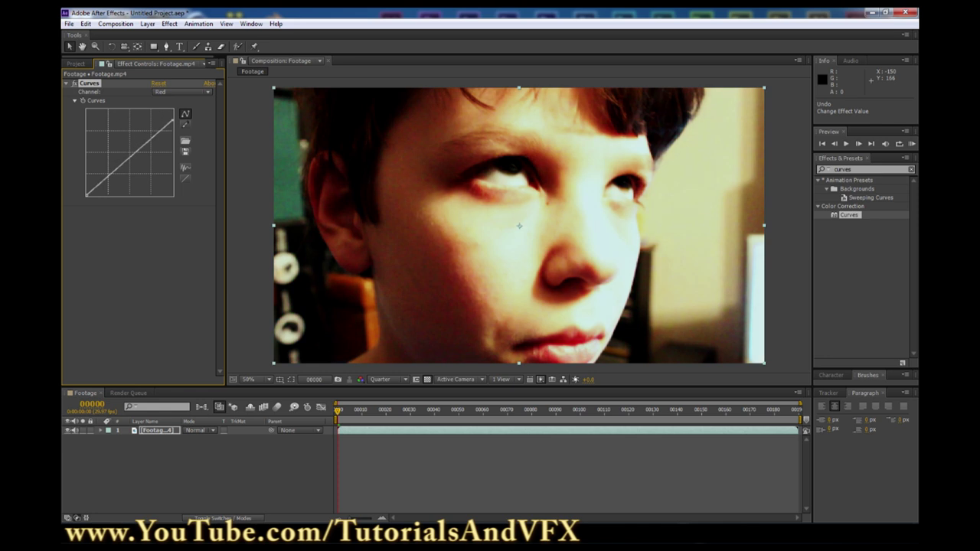
drag(132, 155, 138, 161)
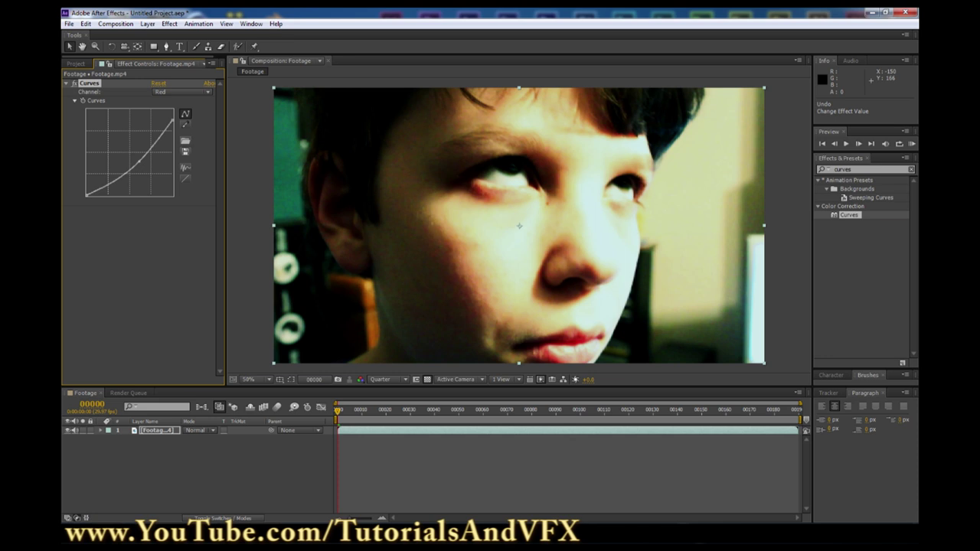
drag(87, 196, 100, 195)
- On the Green channel curve, raise the midtones slightly
click(182, 92)
click(176, 124)
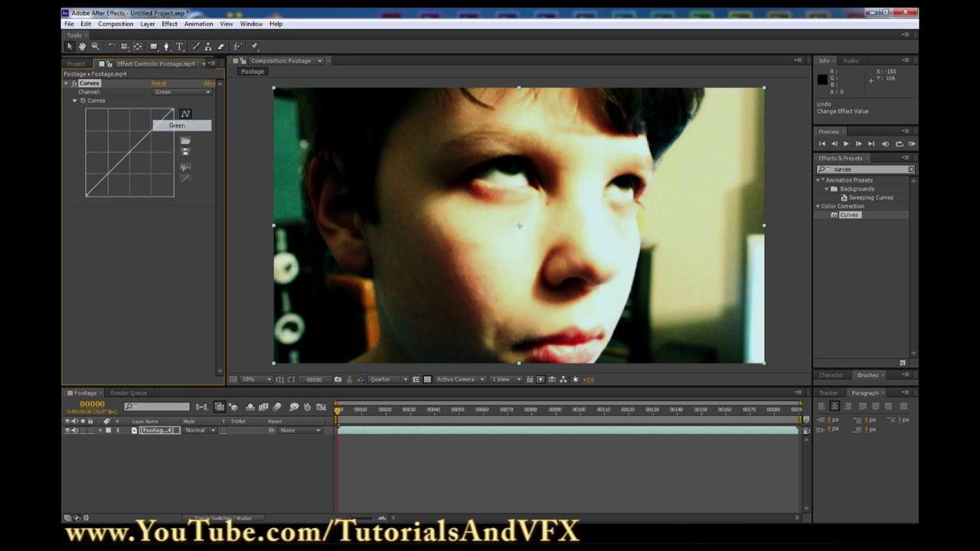
drag(130, 153, 130, 143)
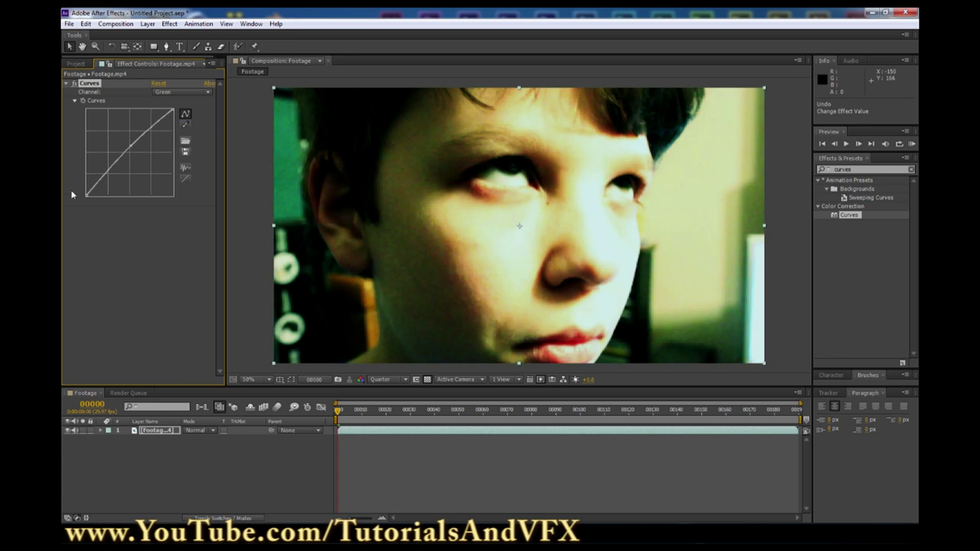
- On the Green channel curve, move the black point inward and lower the white point slightly
drag(85, 195, 92, 195)
drag(175, 114, 174, 117)
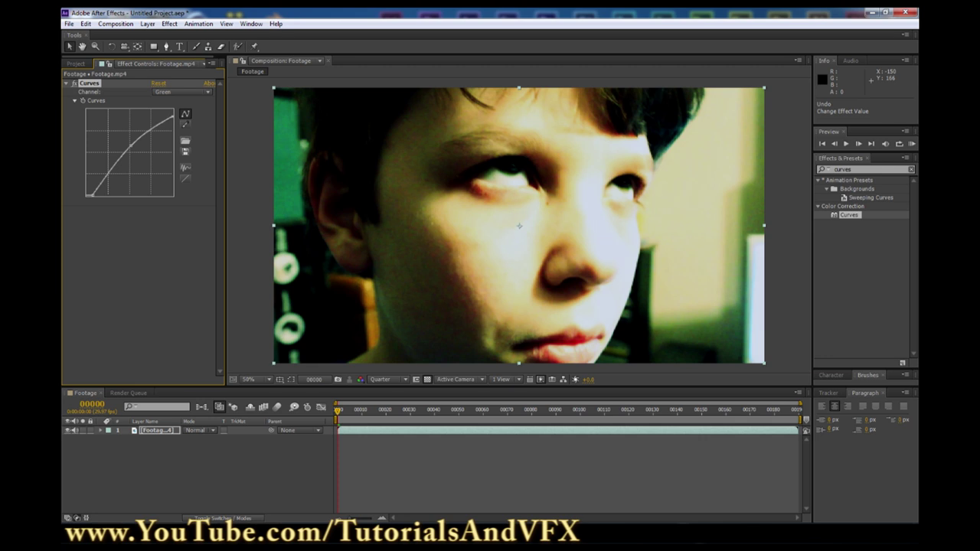
- On the Blue channel curve, raise the midtones slightly and move the black point a little inward
click(191, 92)
click(184, 134)
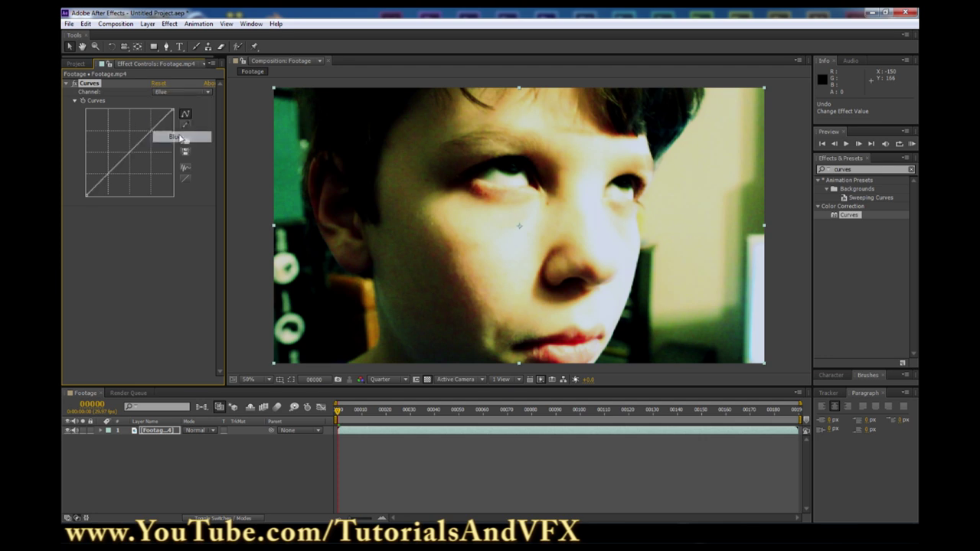
drag(133, 149, 134, 141)
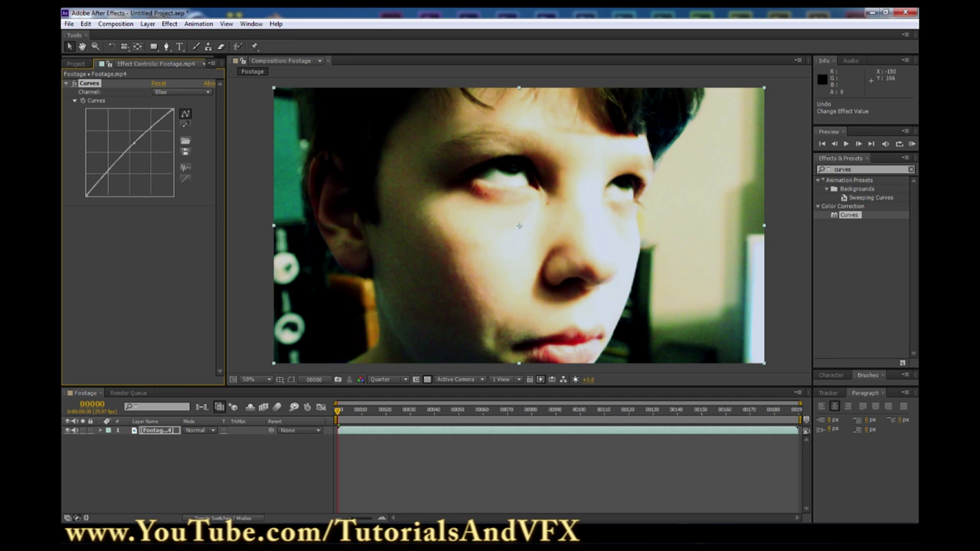
drag(86, 196, 90, 196)
- Shift the Red channel's midtone point slightly to darken the reds and fine-tune the RGB curve's highlight point, checking the look at frame 5
click(183, 92)
click(184, 111)
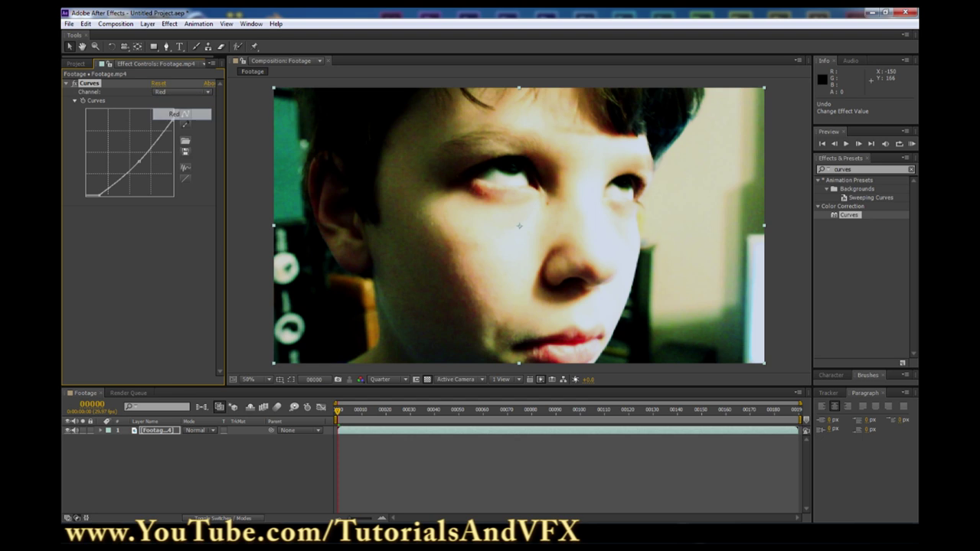
drag(138, 162, 144, 160)
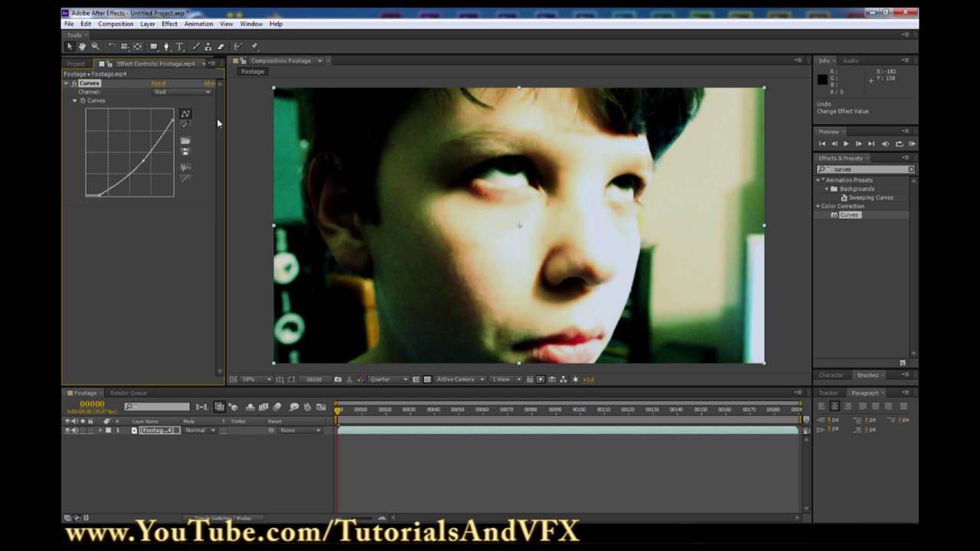
click(182, 92)
click(184, 97)
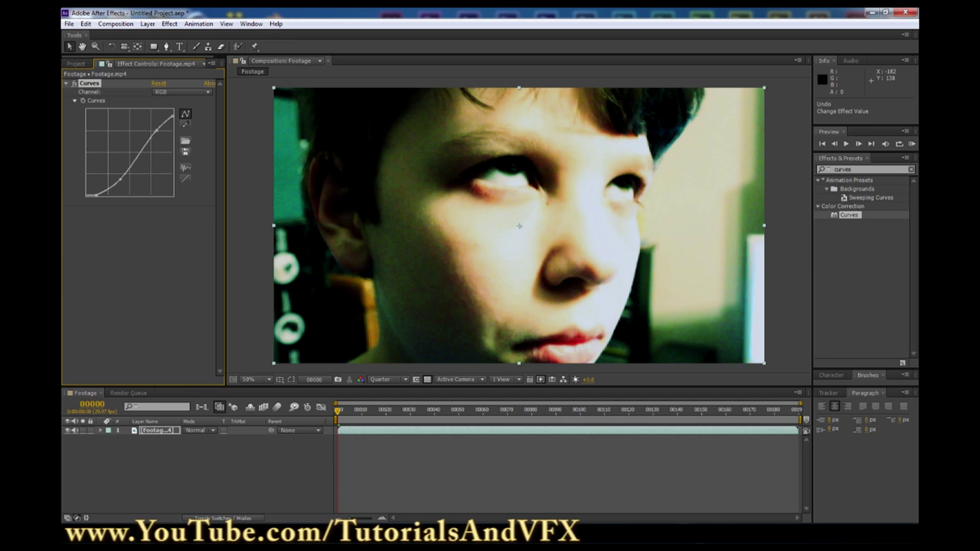
drag(158, 132, 157, 131)
drag(339, 412, 351, 412)
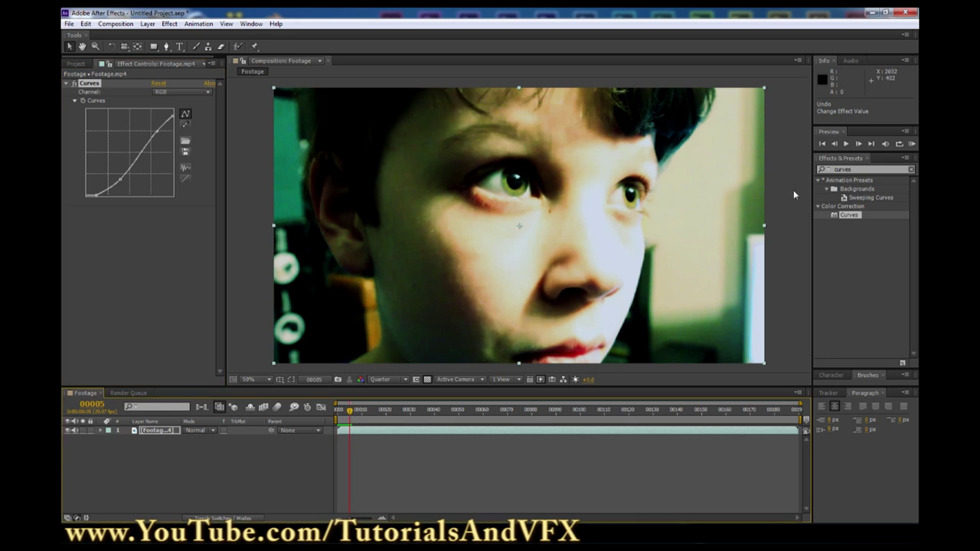
- Search the effects for "hue" and apply Hue/Saturation to the footage
click(851, 169)
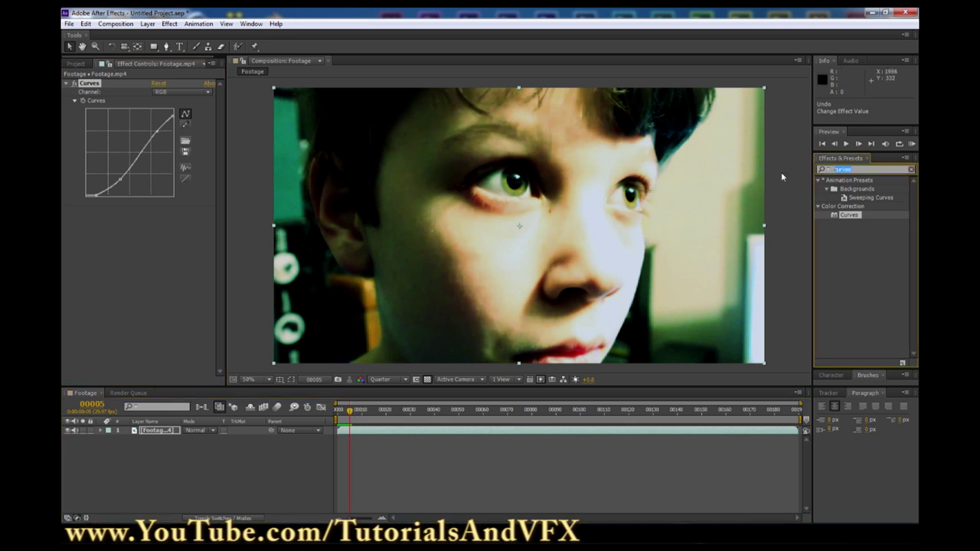
key(BackSpace)
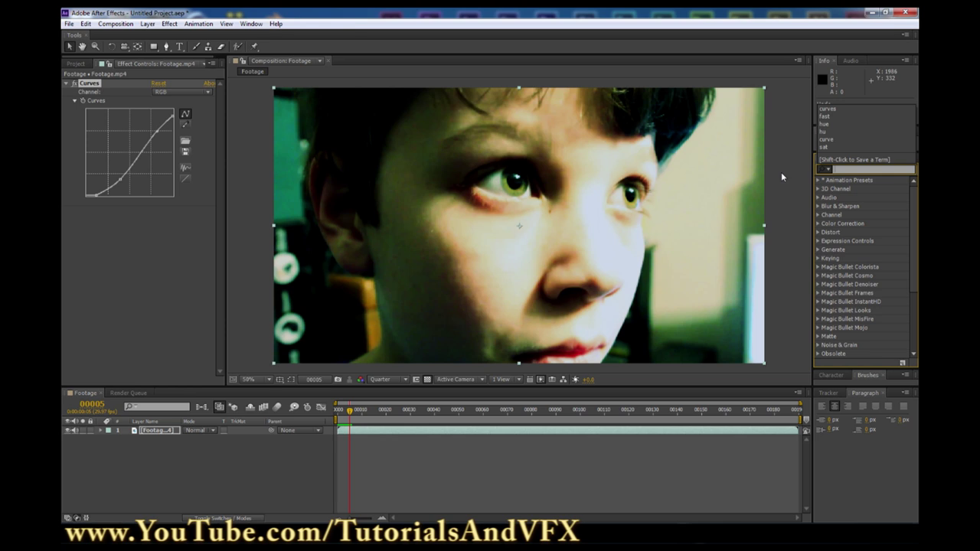
key(Return)
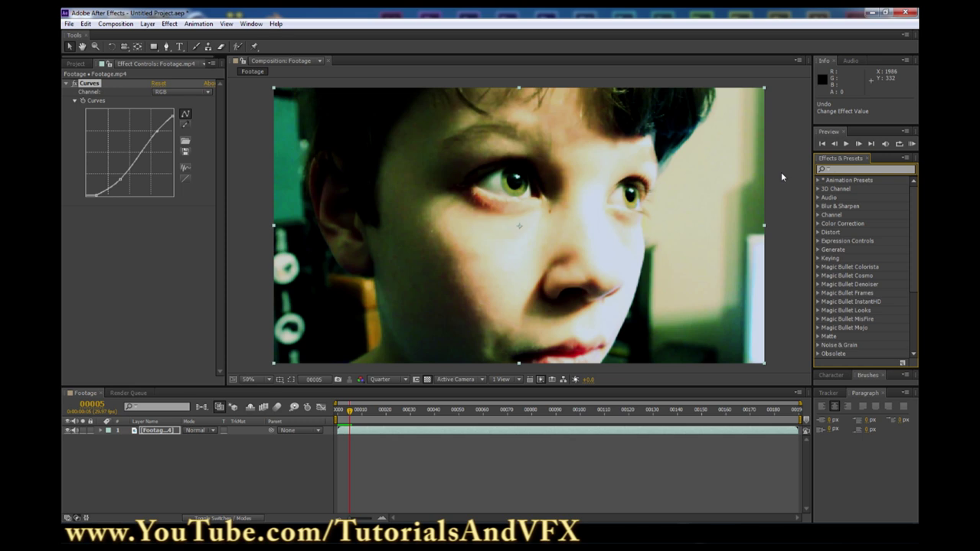
text(hue)
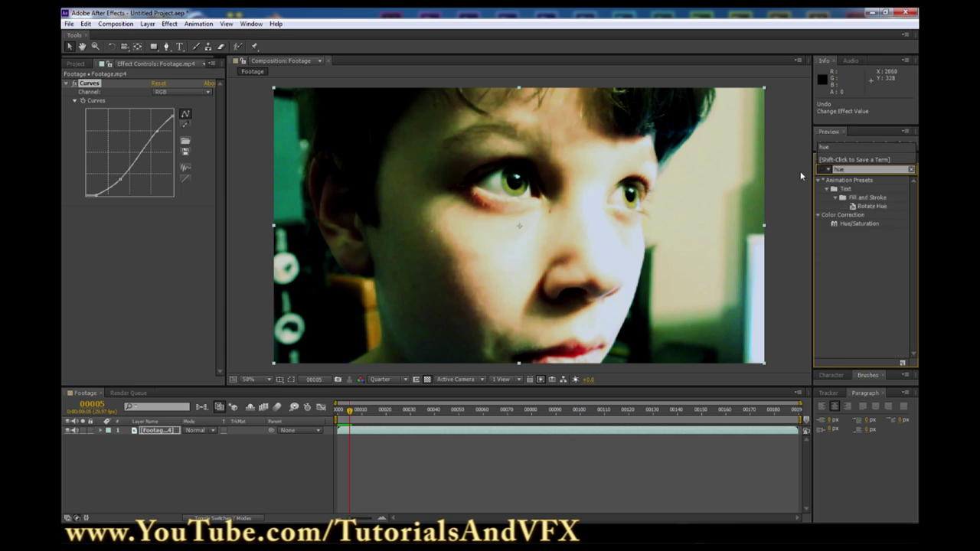
drag(851, 221, 451, 219)
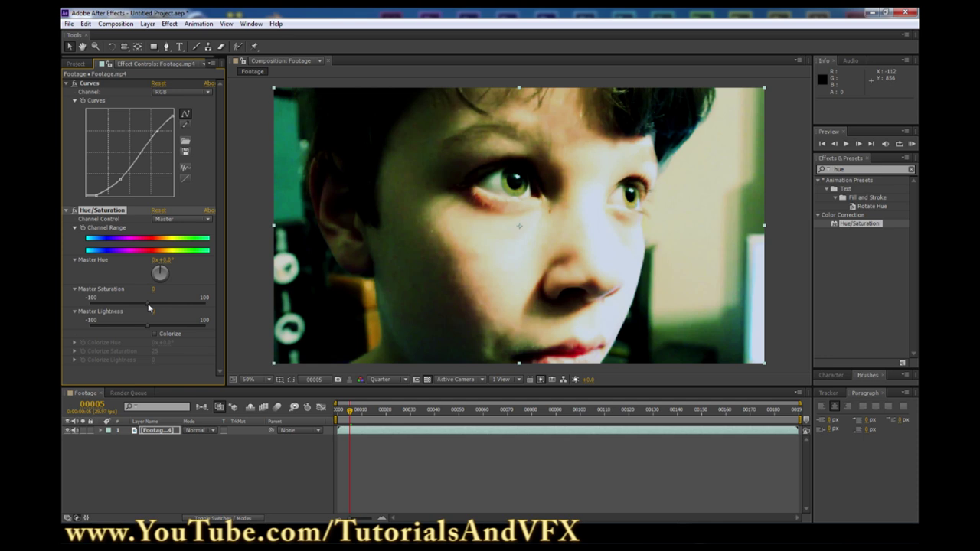
- Set the Master Saturation to -39 and check the desaturated look back to the first frame
drag(148, 303, 122, 303)
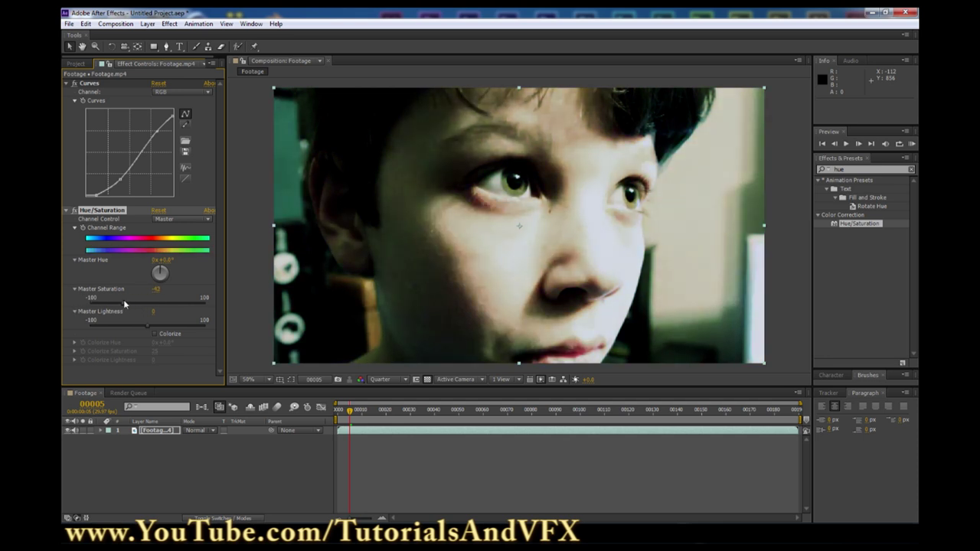
drag(126, 301, 126, 301)
click(242, 360)
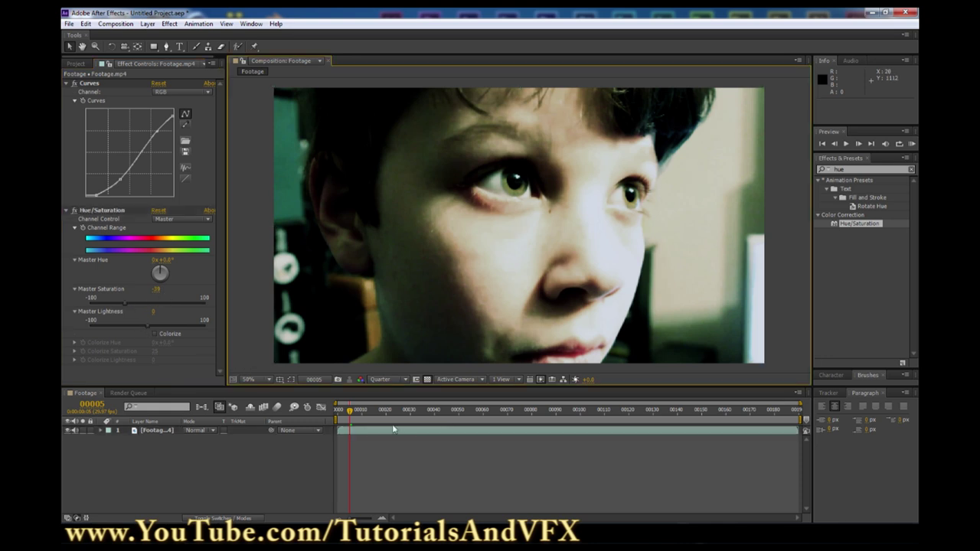
drag(350, 411, 290, 424)
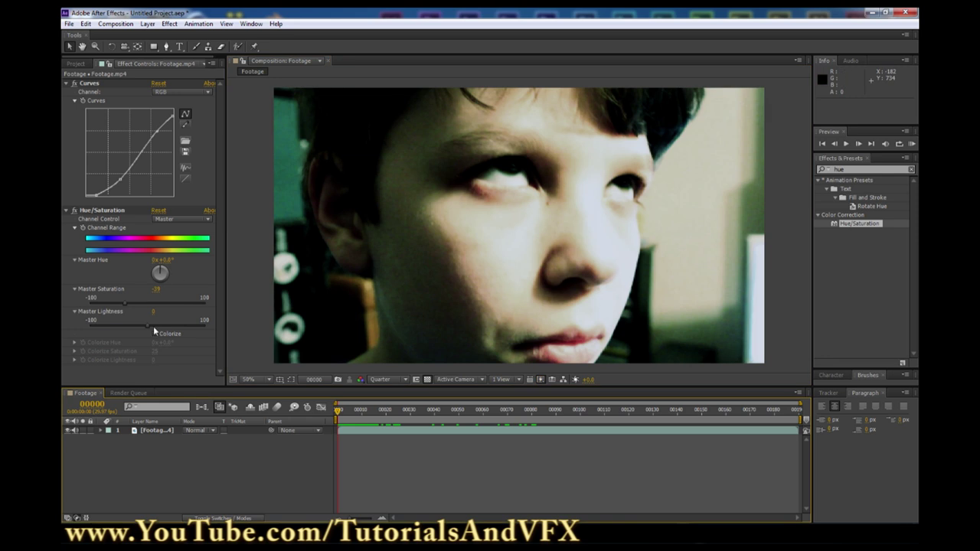
- Try a slightly higher Master Lightness in Hue/Saturation and return it to 0
mouse_move(147, 326)
mouse_down()
mouse_move(138, 326)
mouse_move(149, 328)
mouse_up()
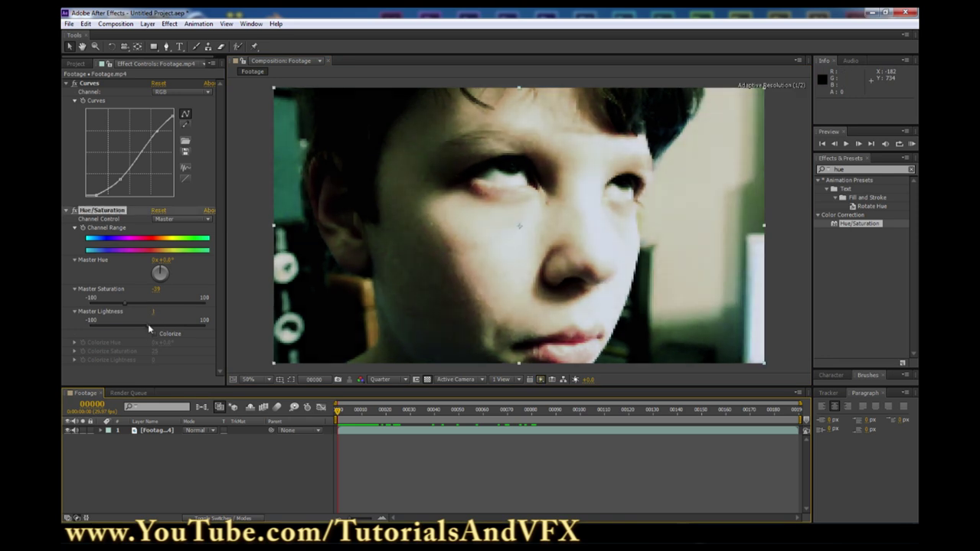
click(148, 324)
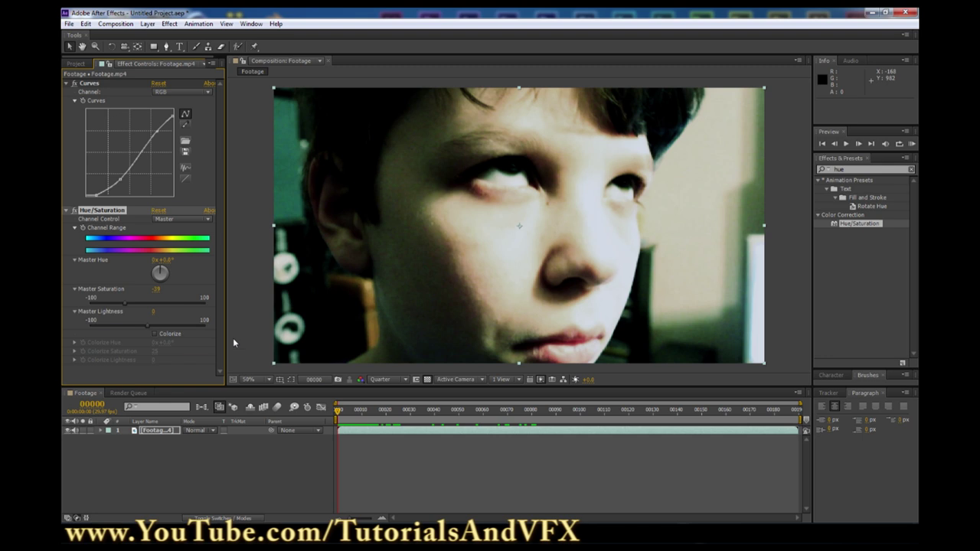
- Preview the grade at frame 9 and collapse the Hue/Saturation and Curves effect settings
drag(339, 416, 360, 428)
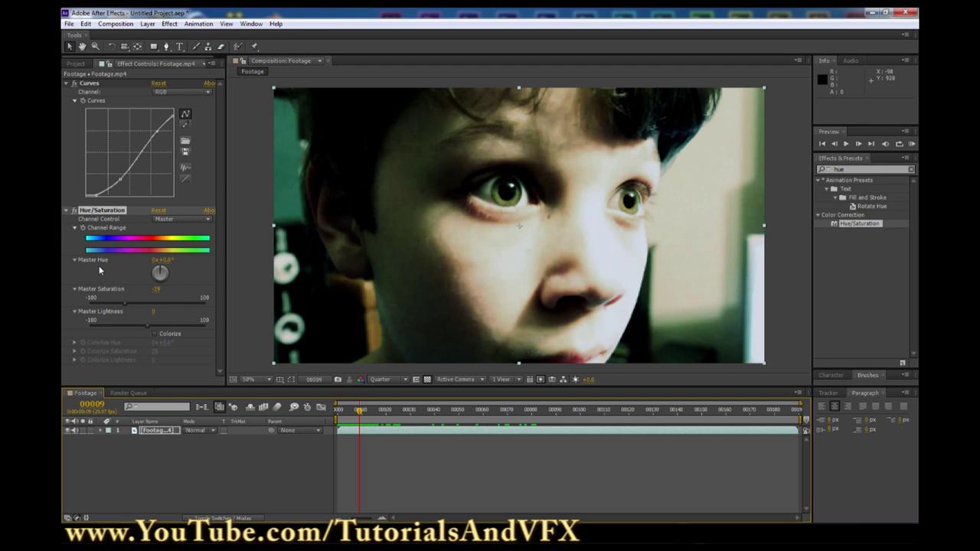
click(69, 210)
click(66, 83)
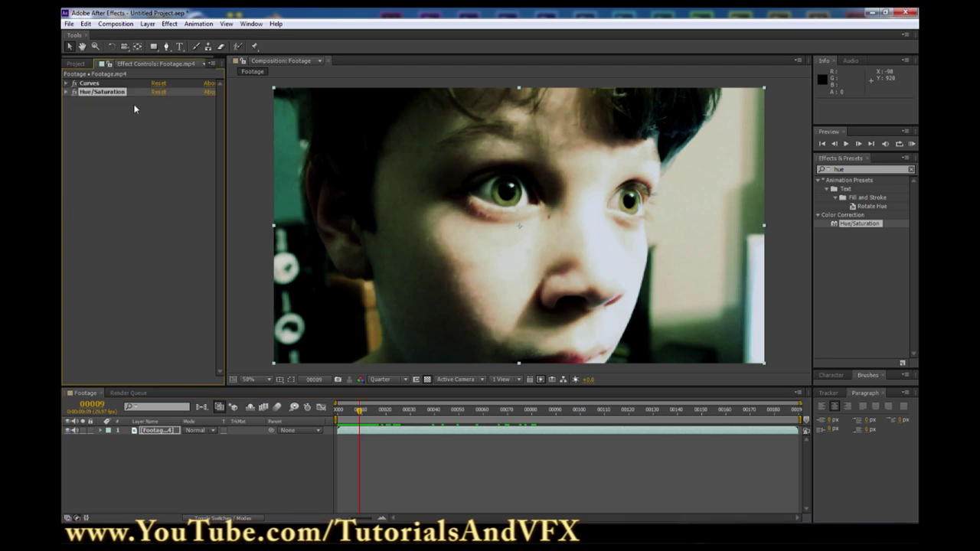
- Dismiss the update notification and create a new black solid layer at composition size
click(147, 23)
click(536, 64)
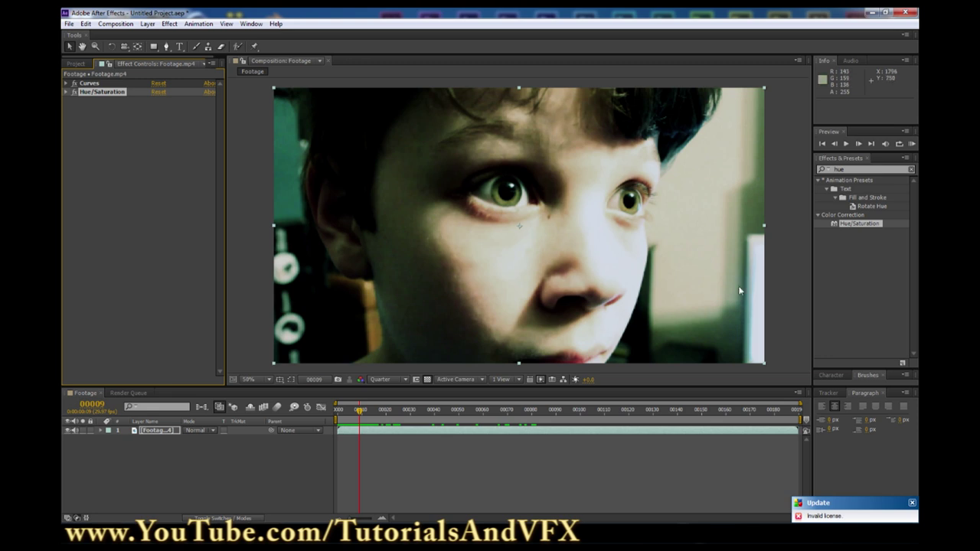
click(912, 503)
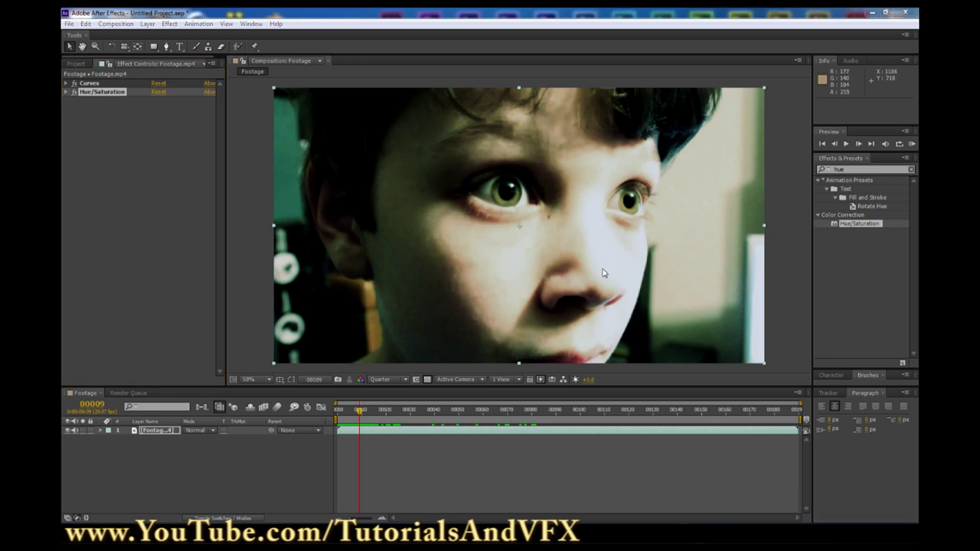
click(148, 24)
mouse_move(180, 36)
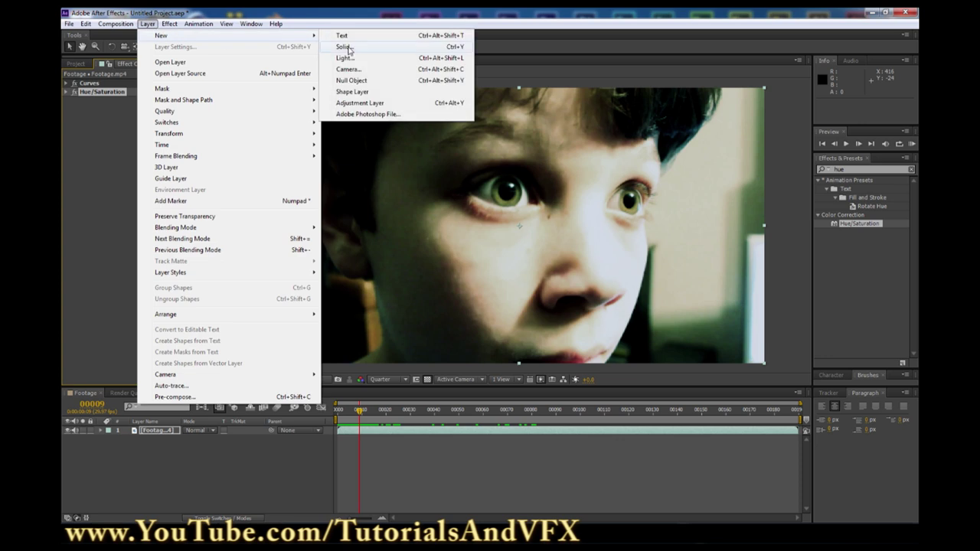
click(354, 48)
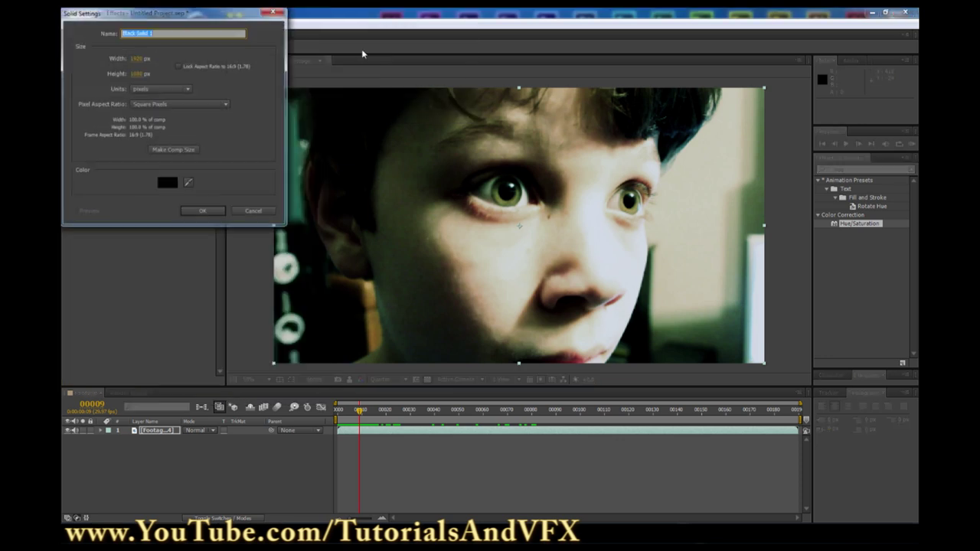
click(179, 151)
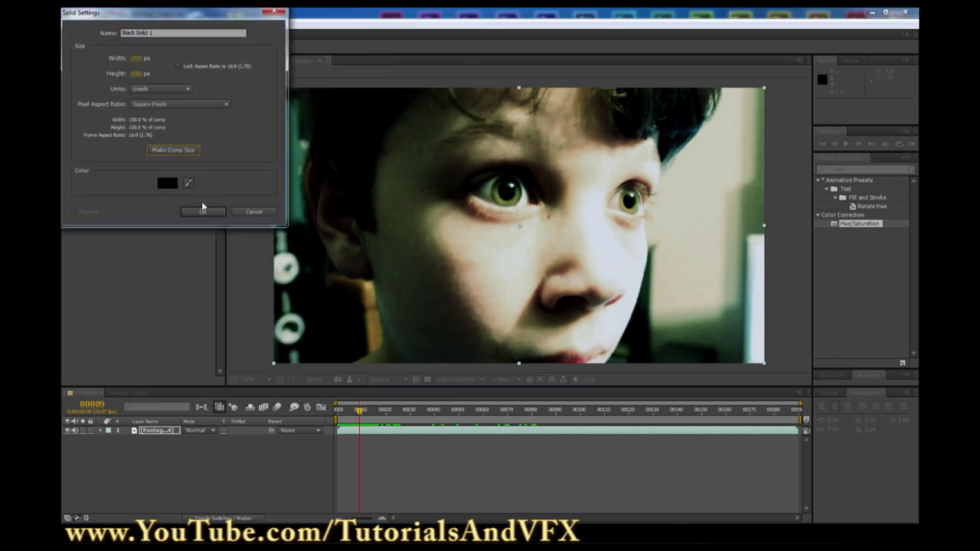
click(202, 211)
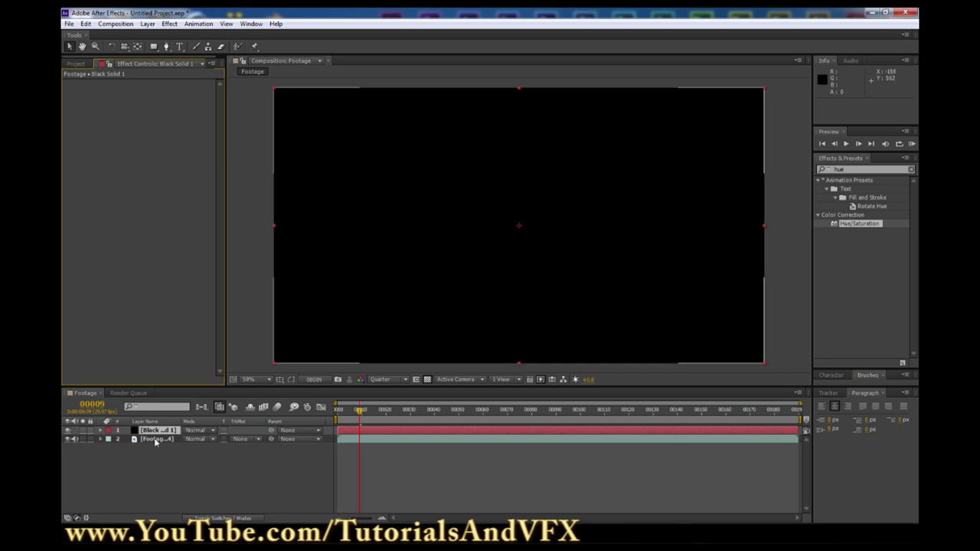
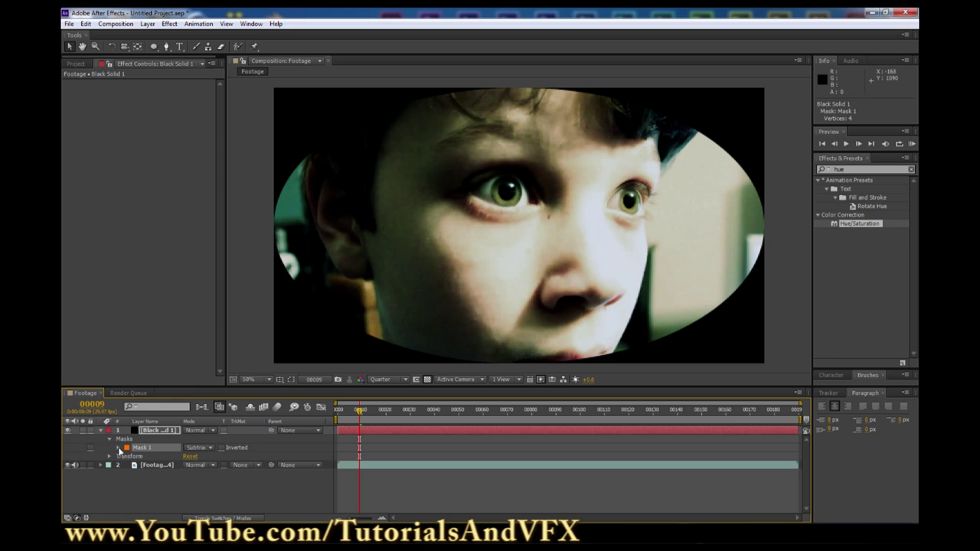
- Expand Mask 1 on the black solid and set its feather to 57 pixels
click(119, 448)
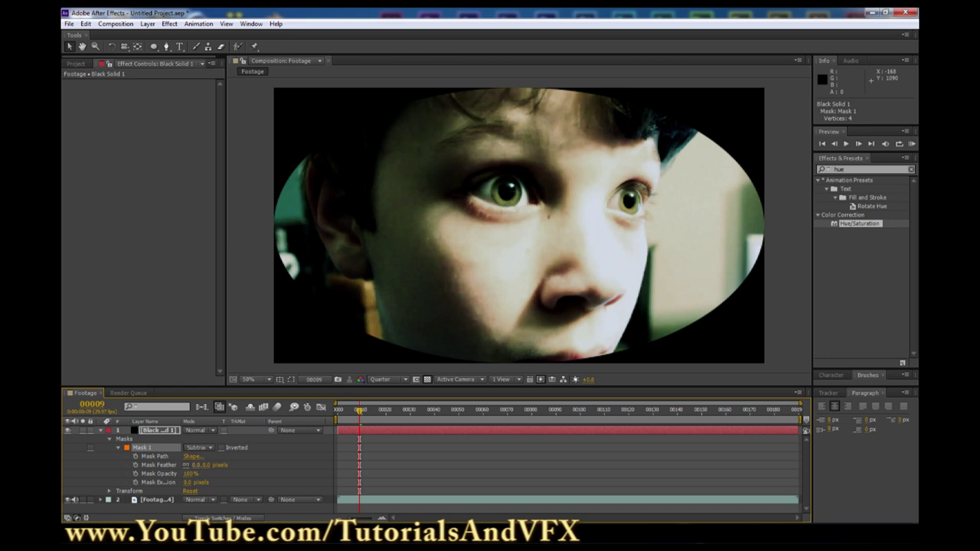
drag(196, 465, 226, 465)
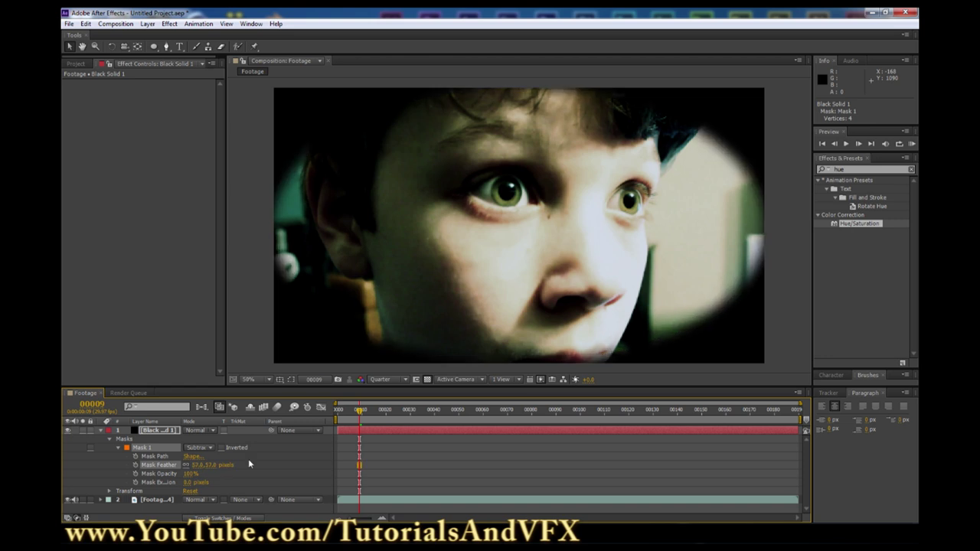
- Toggle the mask and shape path visibility in the composition view on and off, leaving the outline hidden
click(291, 380)
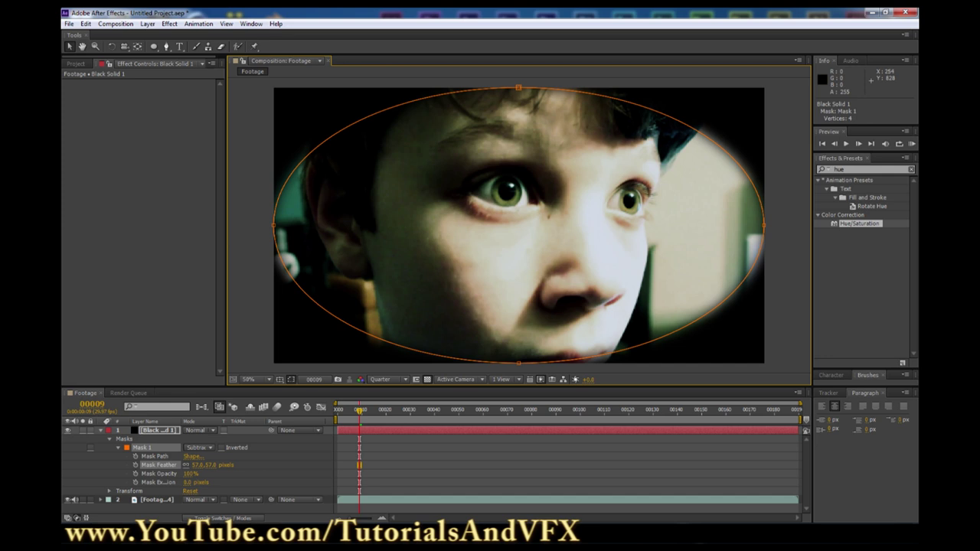
click(291, 380)
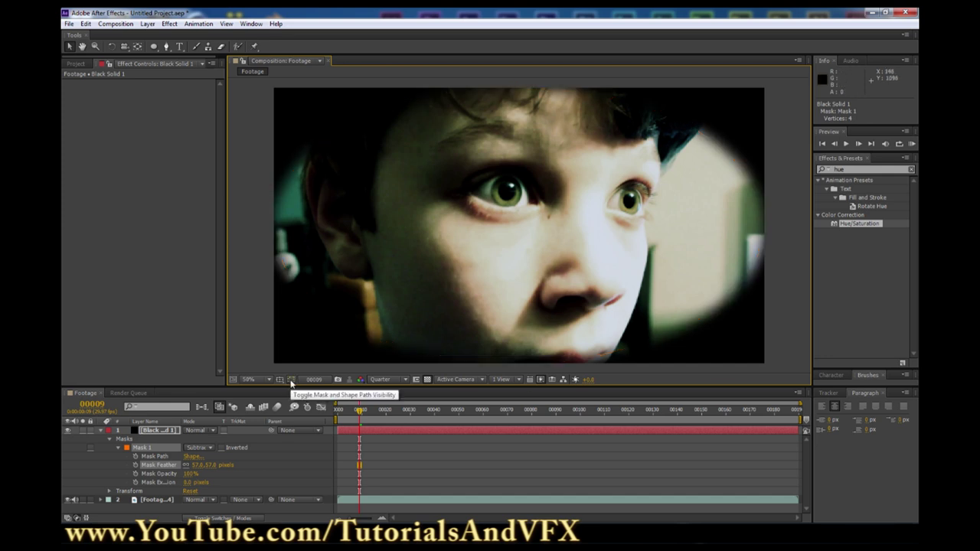
click(290, 380)
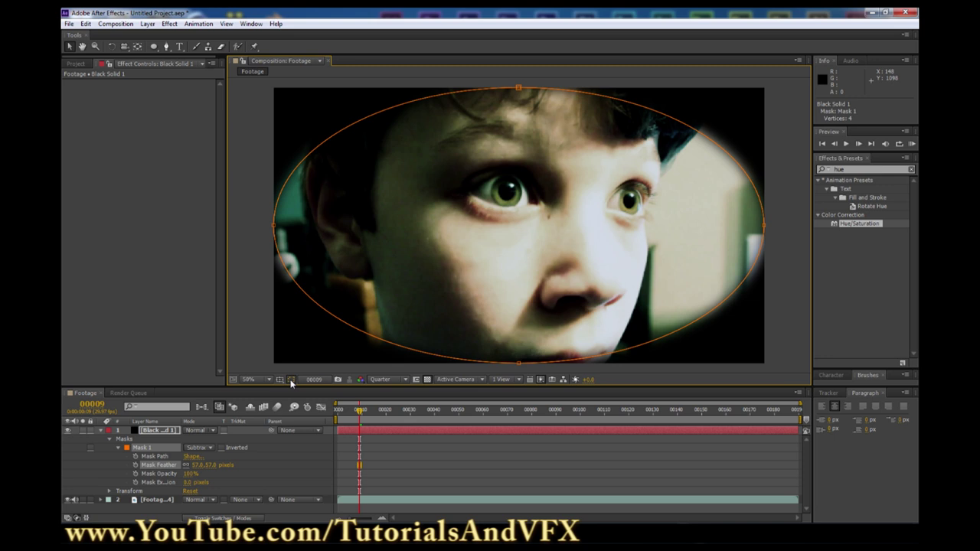
click(291, 380)
click(291, 379)
click(291, 379)
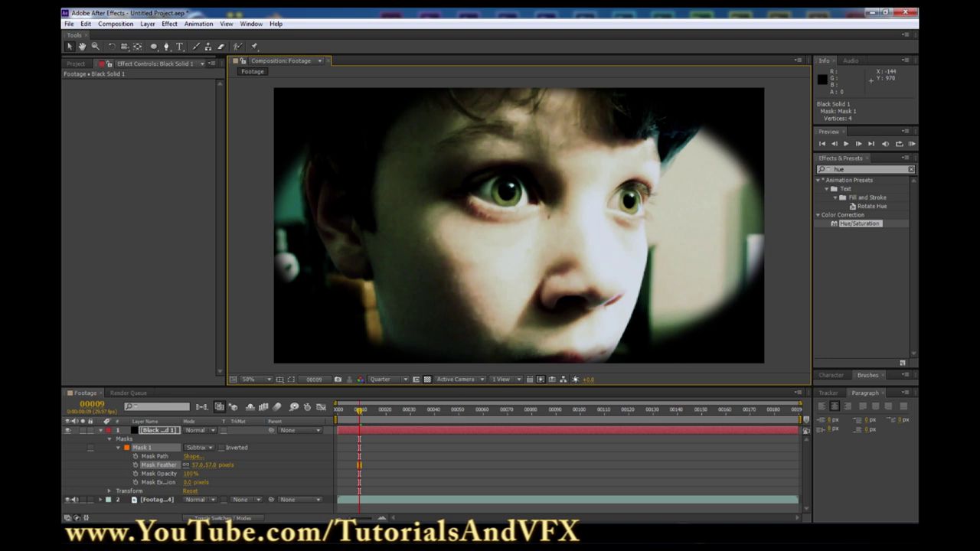
- Set Mask 1's feather to 754 pixels and its expansion to -4 pixels for a soft vignette
drag(229, 465, 553, 465)
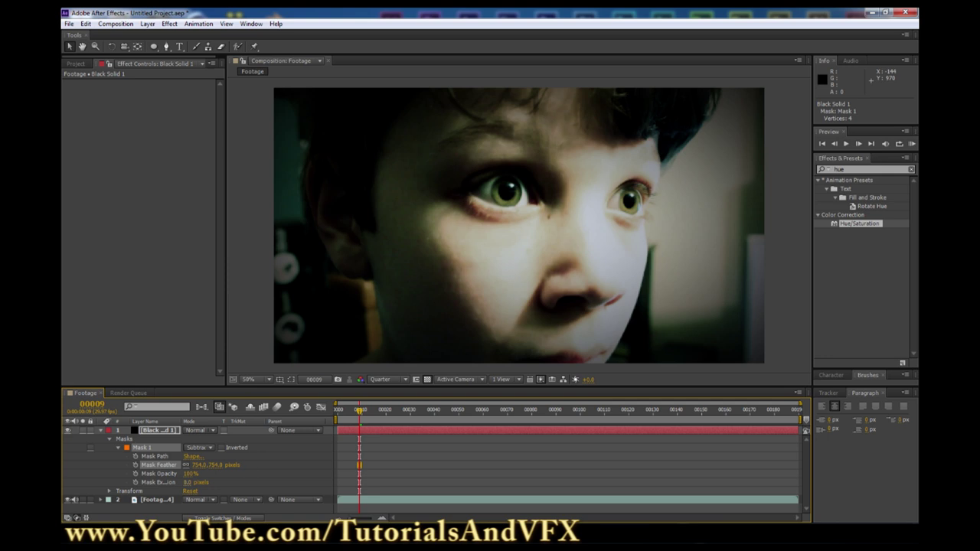
click(136, 482)
mouse_move(190, 482)
mouse_down()
mouse_move(160, 482)
mouse_move(251, 483)
mouse_move(179, 475)
mouse_up()
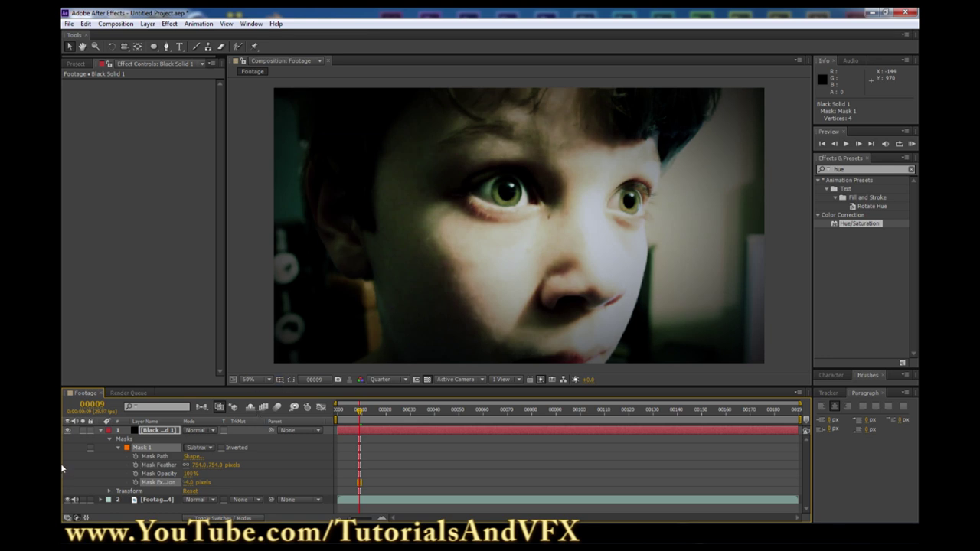
- Lower the black solid's opacity to 49%, toggling the layer's visibility to compare the shot with and without the vignette
click(67, 430)
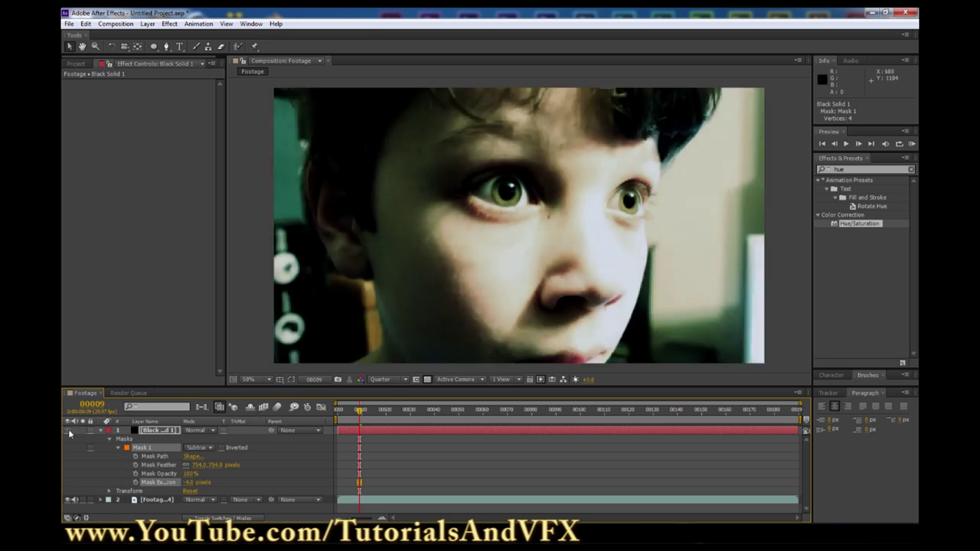
click(67, 431)
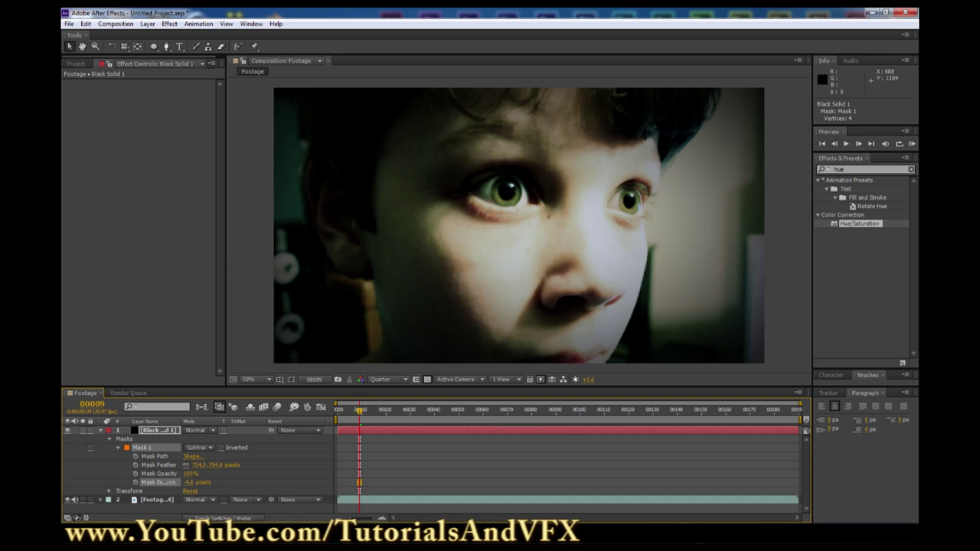
click(159, 431)
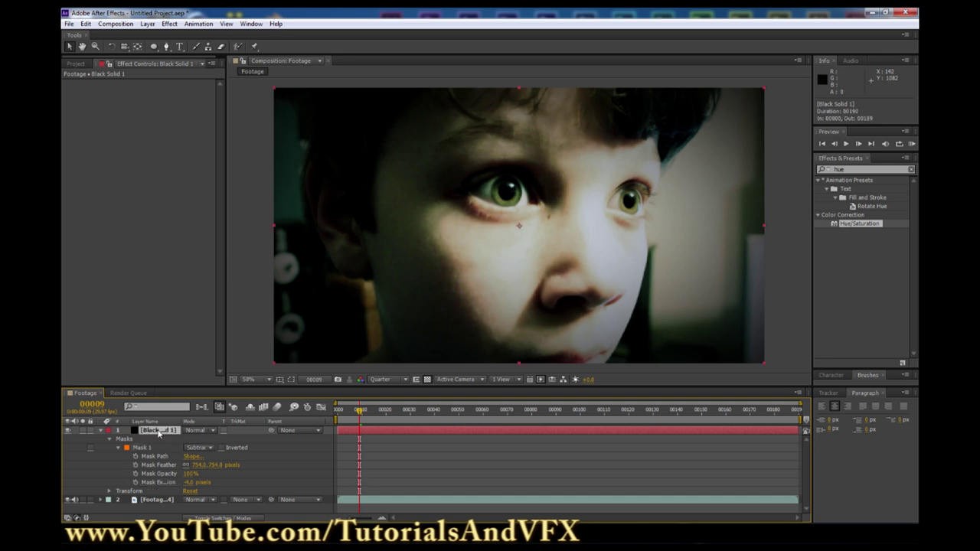
key(t)
mouse_move(191, 440)
mouse_down()
mouse_move(170, 439)
mouse_move(184, 439)
mouse_up()
click(68, 430)
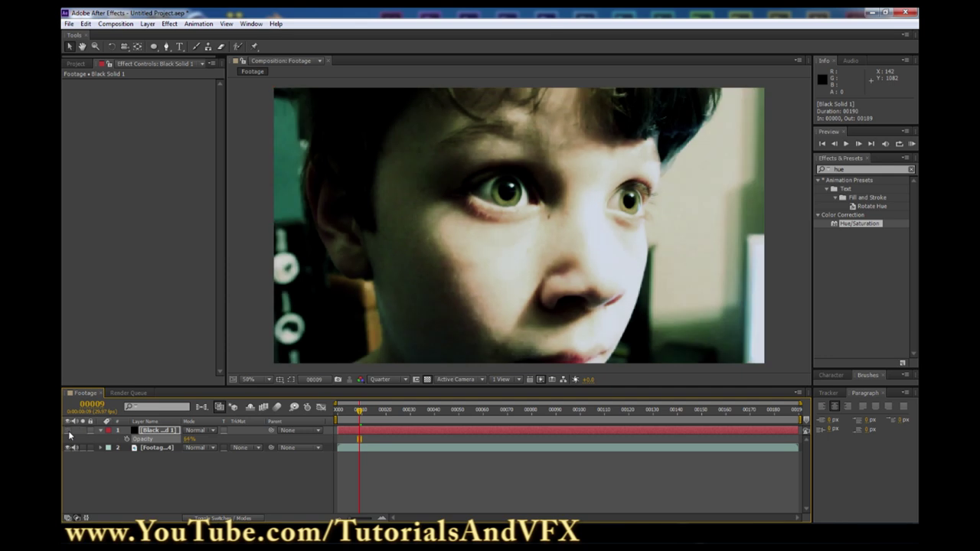
click(69, 430)
drag(175, 438, 152, 439)
click(68, 430)
click(68, 431)
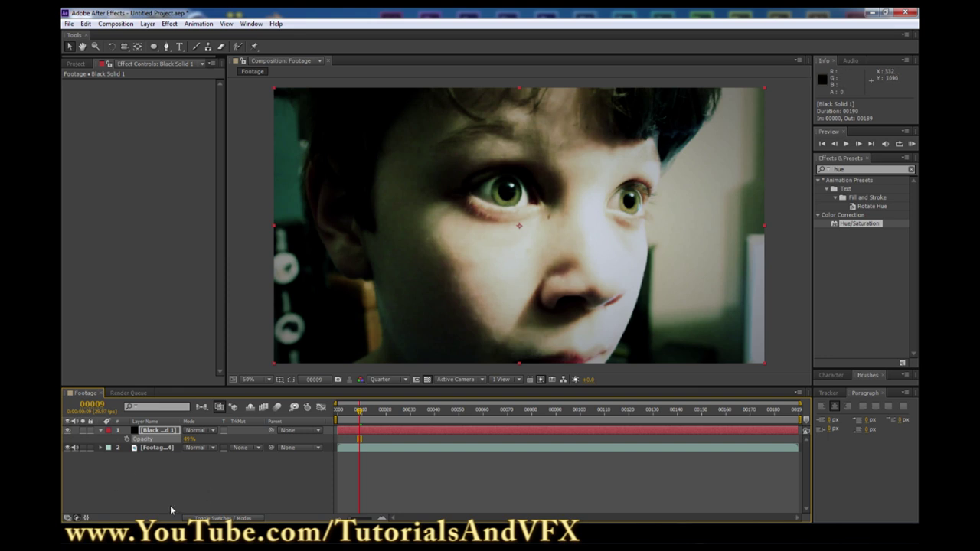
click(152, 431)
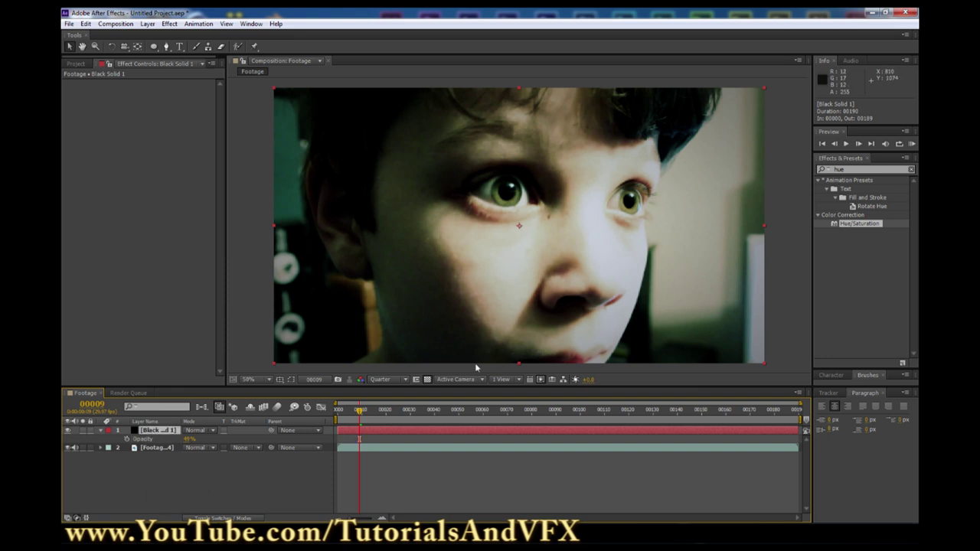
- Run a RAM preview of the graded composition from the first frame
drag(360, 413, 337, 413)
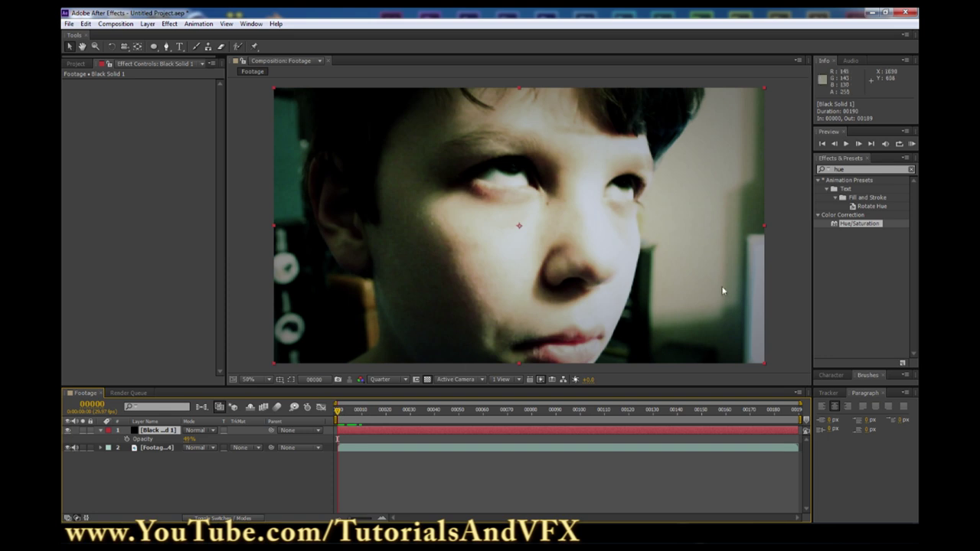
click(910, 143)
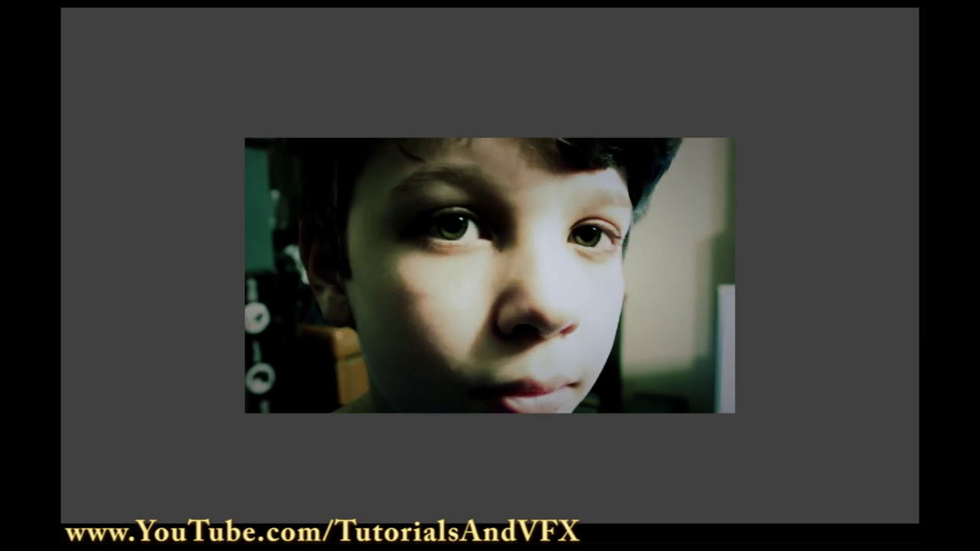
click(857, 210)
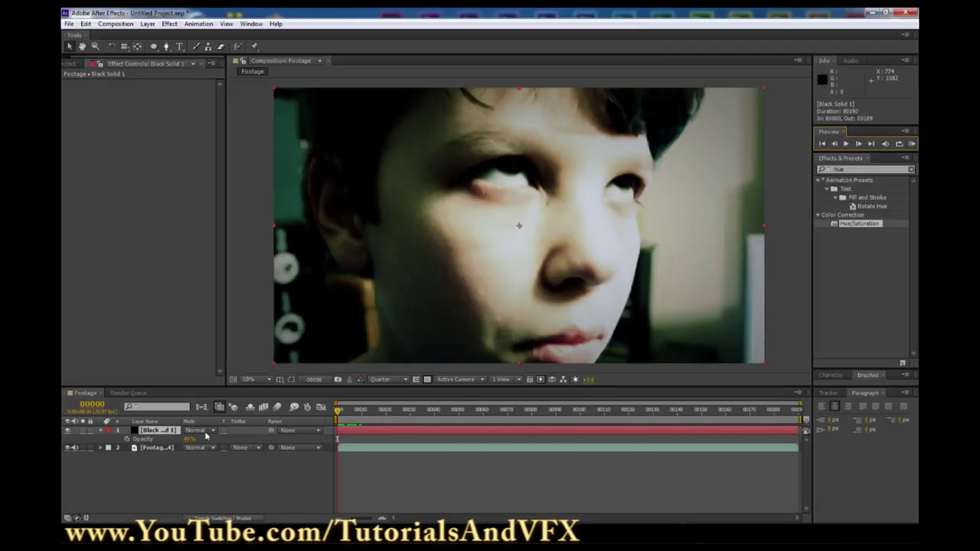
- Turn the vignette layer and the footage's Curves and Hue/Saturation effects off and back on to compare the grade with the original
click(69, 432)
click(145, 447)
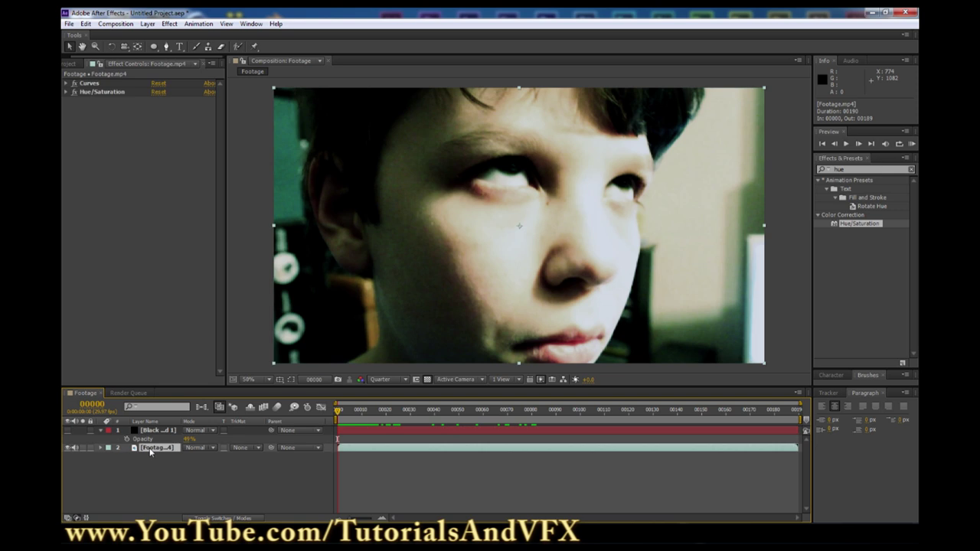
click(74, 83)
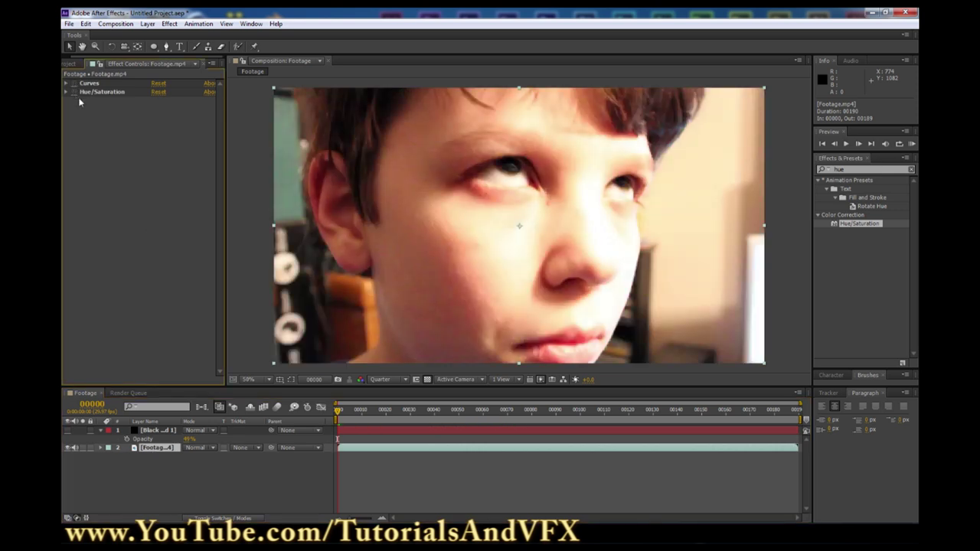
click(104, 91)
ctrl+click(90, 82)
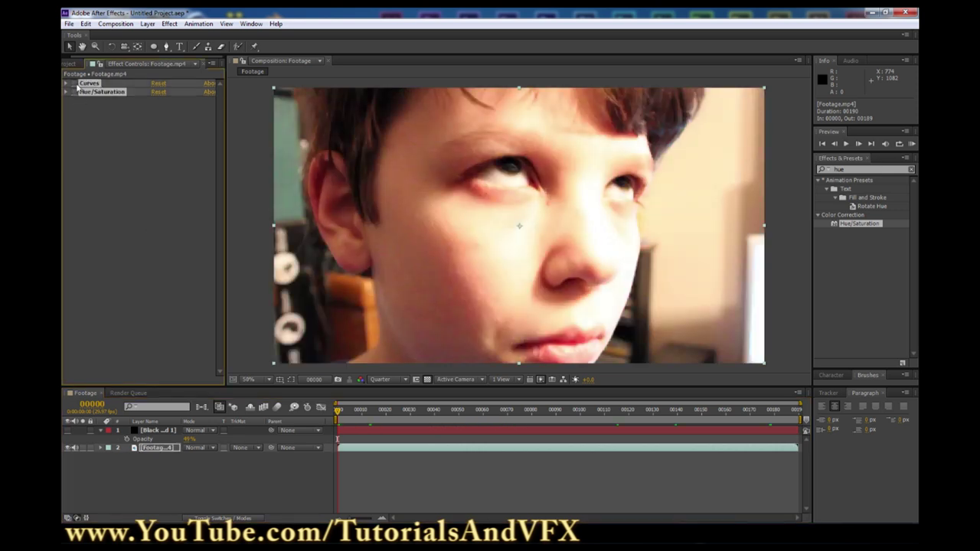
click(67, 430)
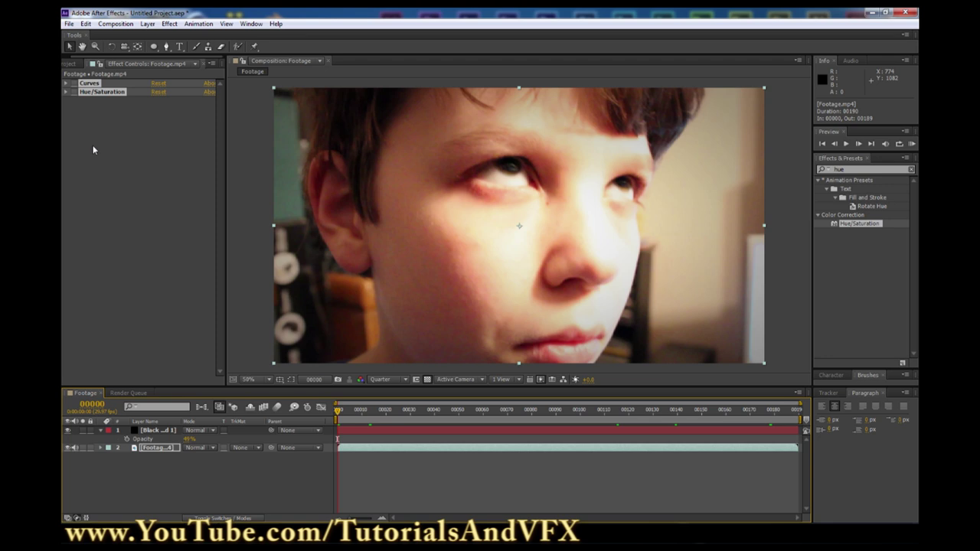
click(75, 91)
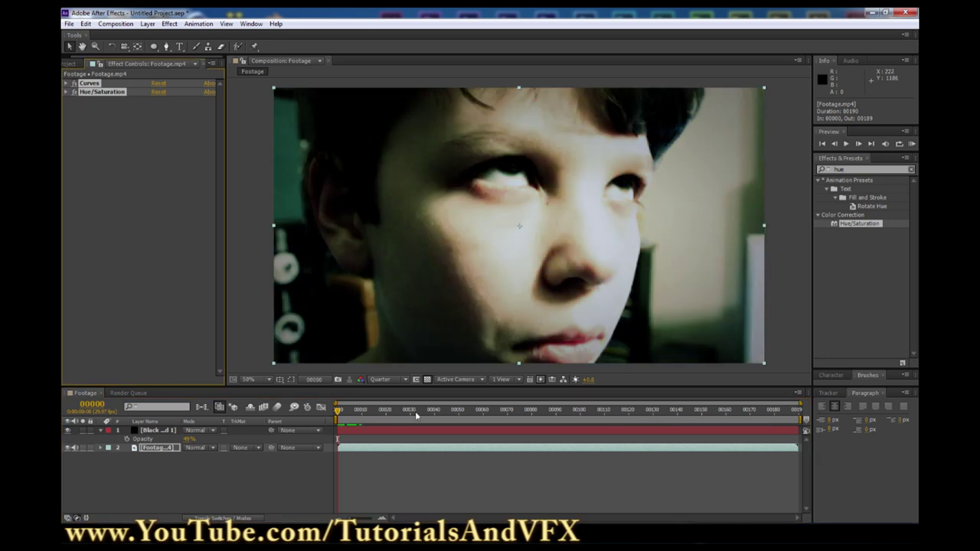
- Add Pre-Keyed Fireworks.flv to the composition above the black solid and move it onto the boy's cheek, at about position 776, 750
click(222, 503)
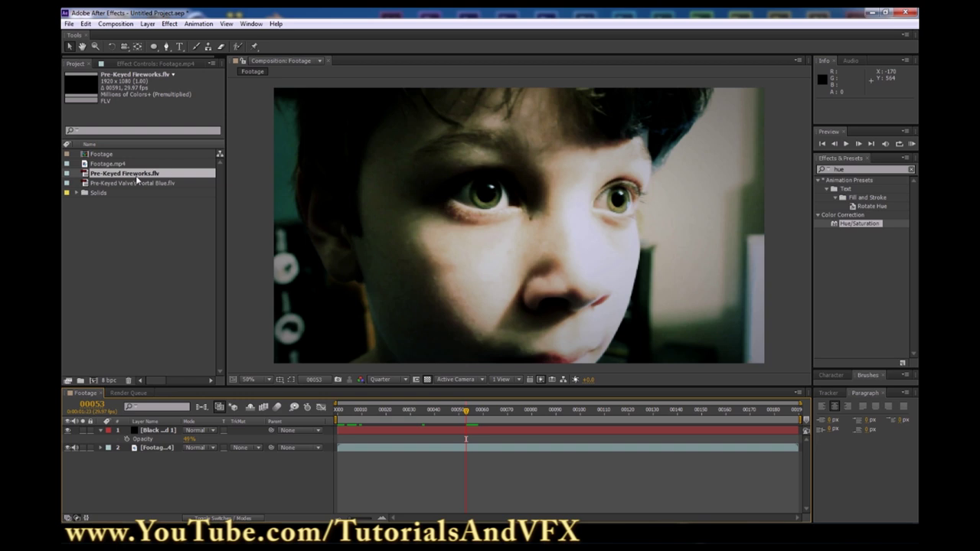
drag(136, 178, 523, 227)
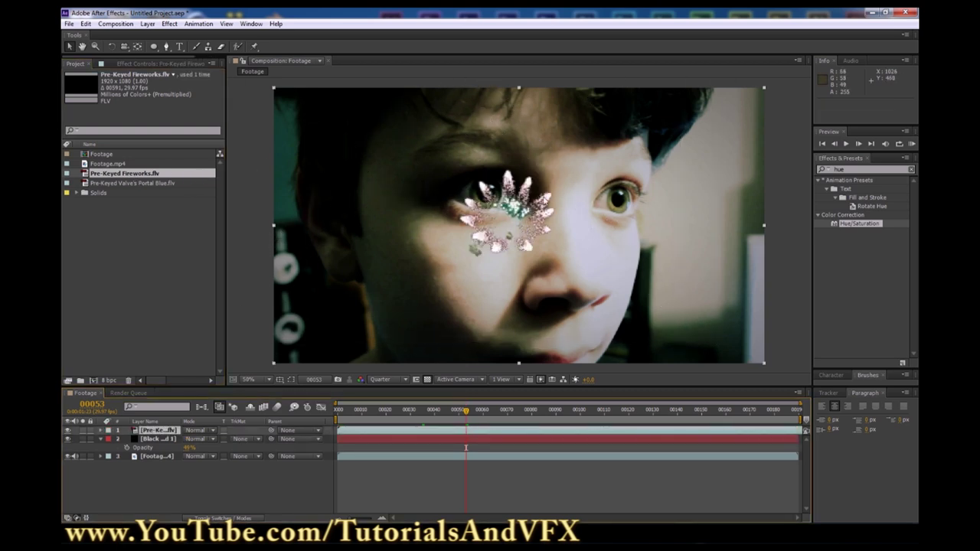
drag(566, 232, 508, 290)
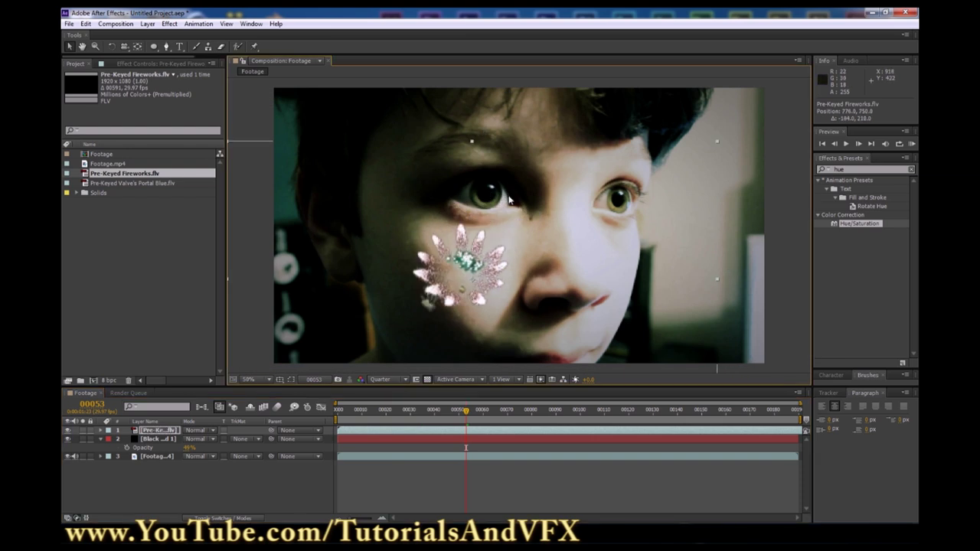